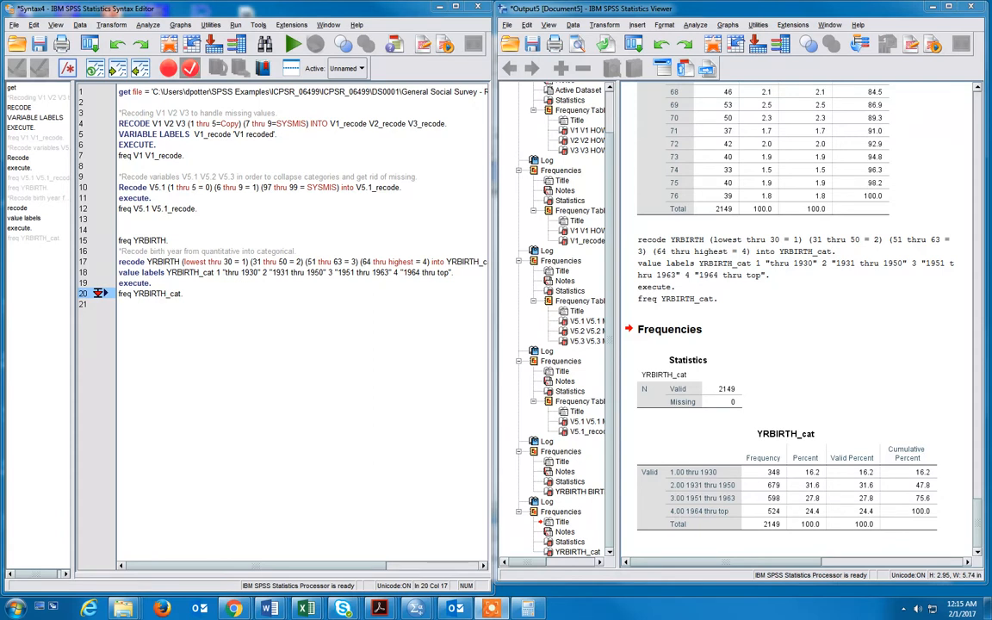
Examine the newly recoded variables at the end of the General Social Survey data file's variable list
{"action": "left_click", "coordinate": [758, 455]}
{"action": "mouse_move", "coordinate": [490, 608]}
{"action": "left_click", "coordinate": [579, 536]}
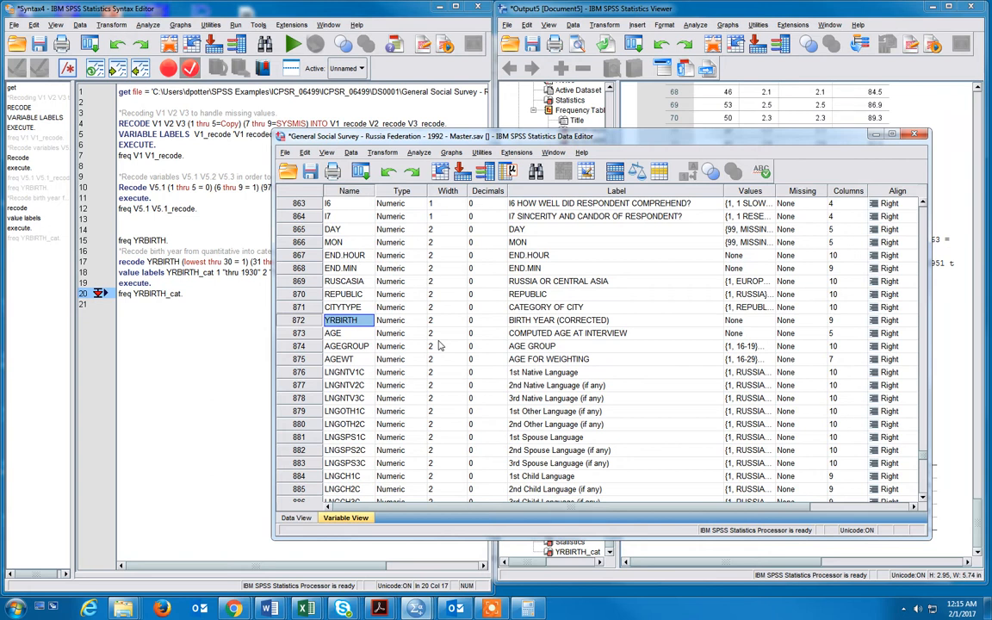
{"action": "scroll", "coordinate": [603, 320], "scroll_direction": "down", "scroll_amount": 6}
{"action": "scroll", "coordinate": [603, 320], "scroll_direction": "down", "scroll_amount": 20}
{"action": "scroll", "coordinate": [765, 410], "scroll_direction": "up", "scroll_amount": 4}
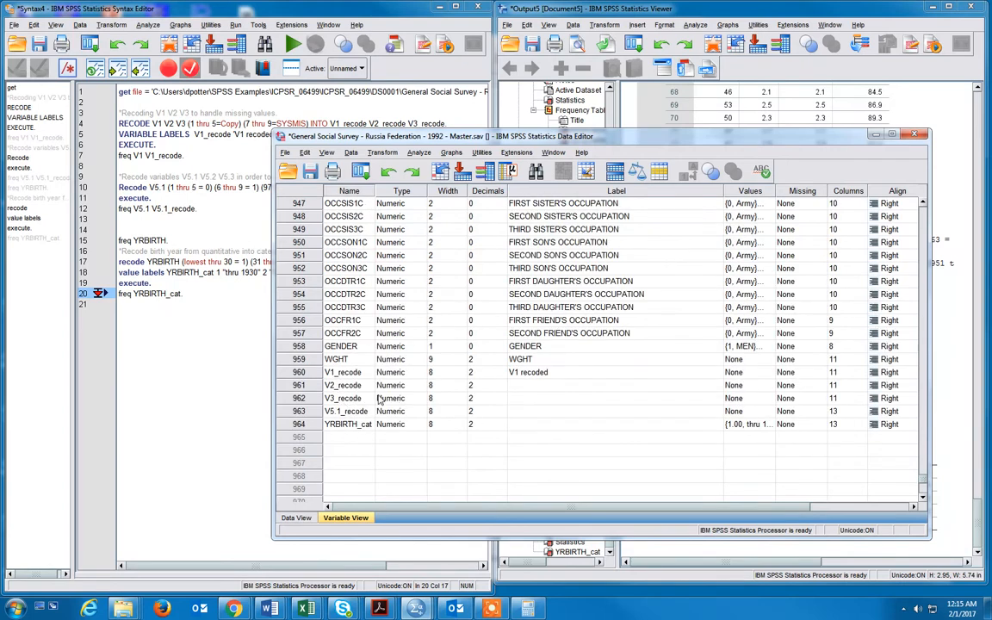
{"action": "left_click_drag", "start_coordinate": [923, 480], "coordinate": [935, 215]}
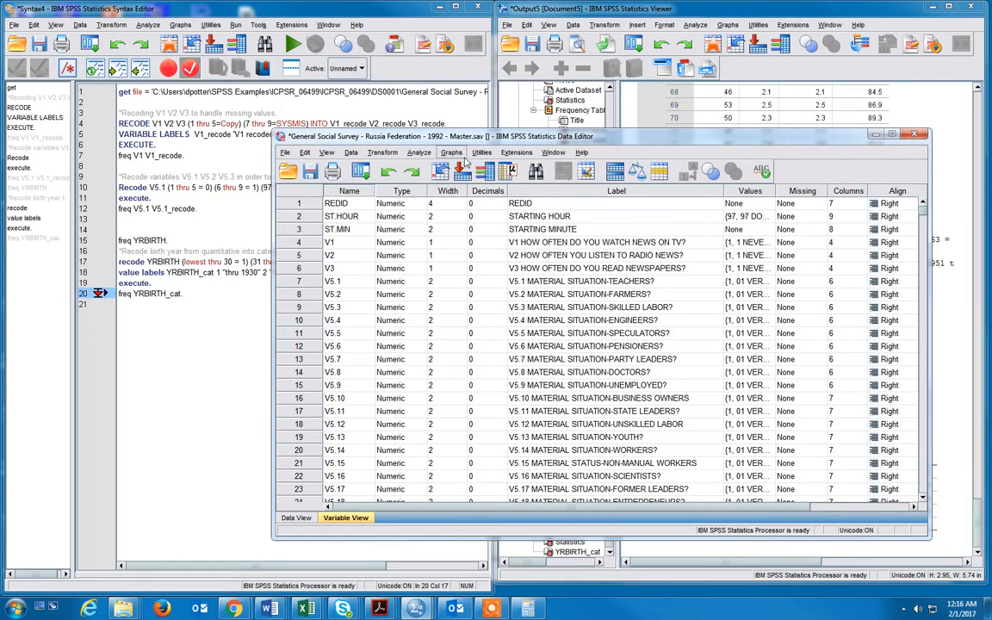
{"action": "left_click_drag", "start_coordinate": [922, 209], "coordinate": [829, 195]}
Paste the syntax for saving the dataset under the new name General Social Survey - Russia Federation - 1992 - Recode in the DS0001 folder
{"action": "left_click", "coordinate": [285, 152]}
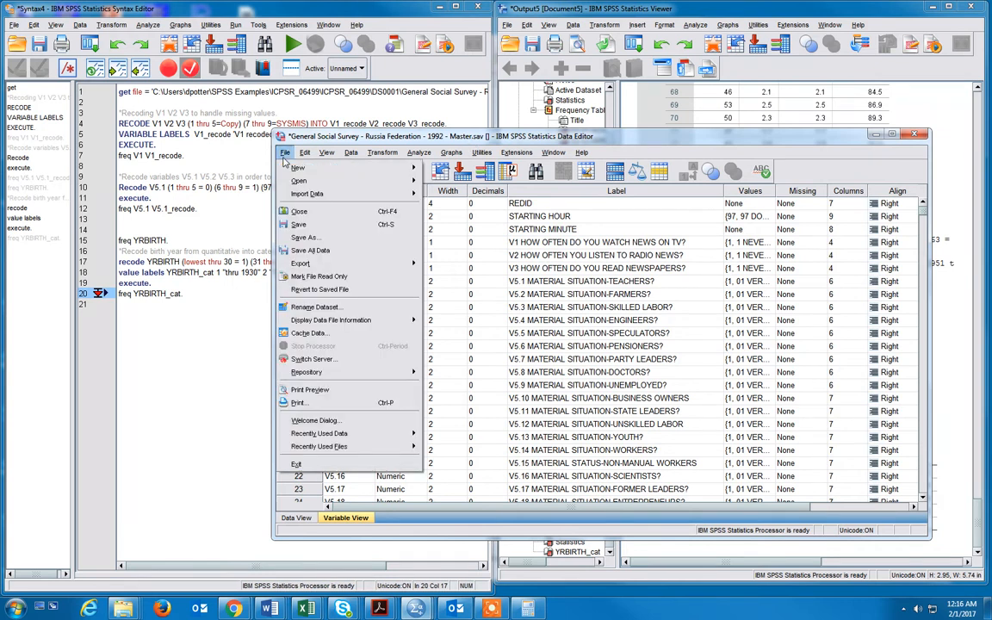
{"action": "left_click", "coordinate": [303, 236]}
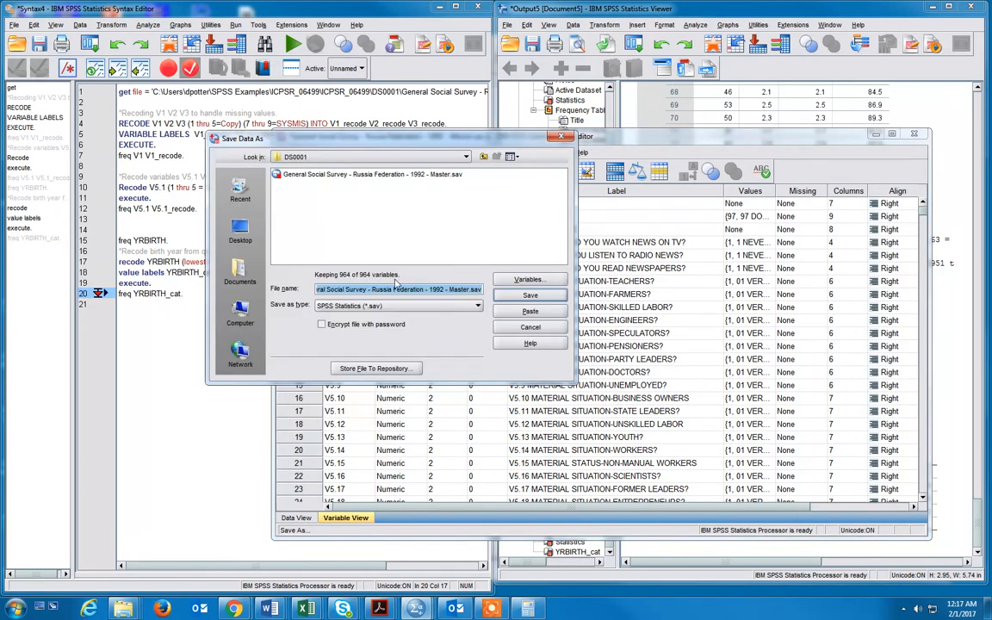
{"action": "left_click", "coordinate": [454, 290]}
{"action": "double_click", "coordinate": [452, 289]}
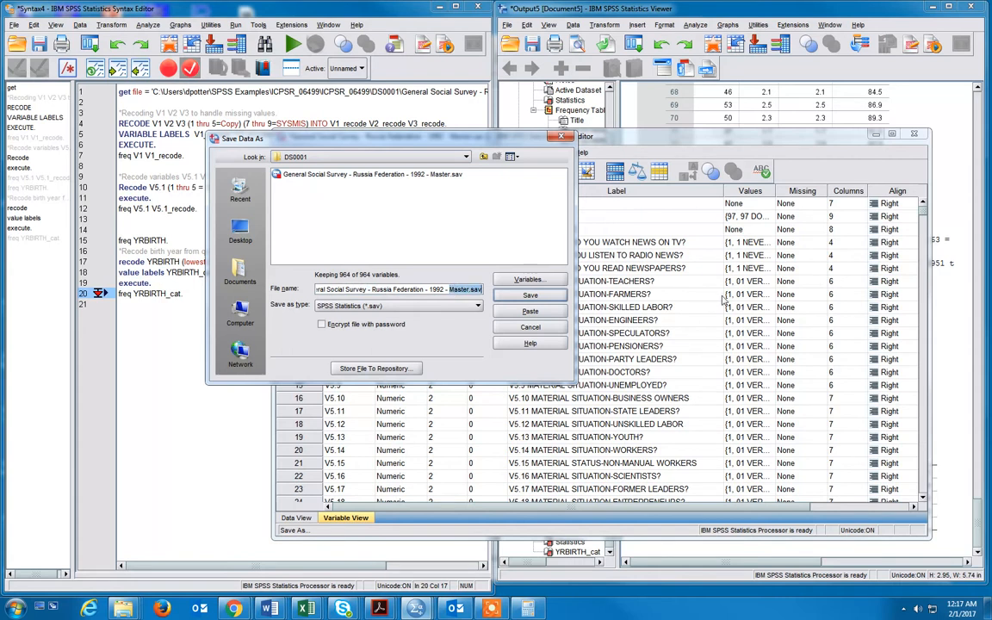
{"action": "type", "text": "Recode"}
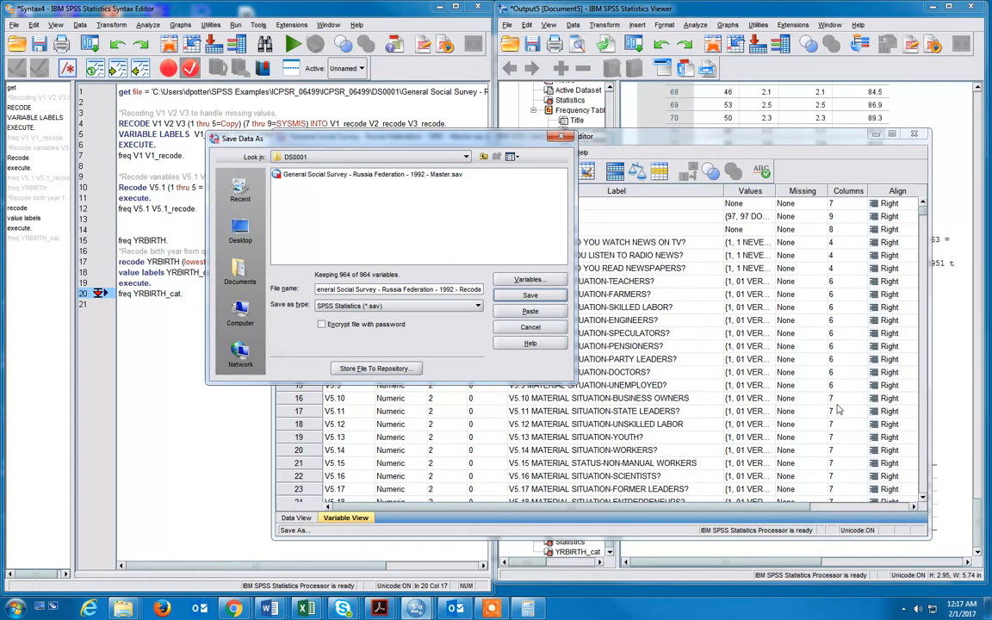
{"action": "left_click", "coordinate": [530, 315]}
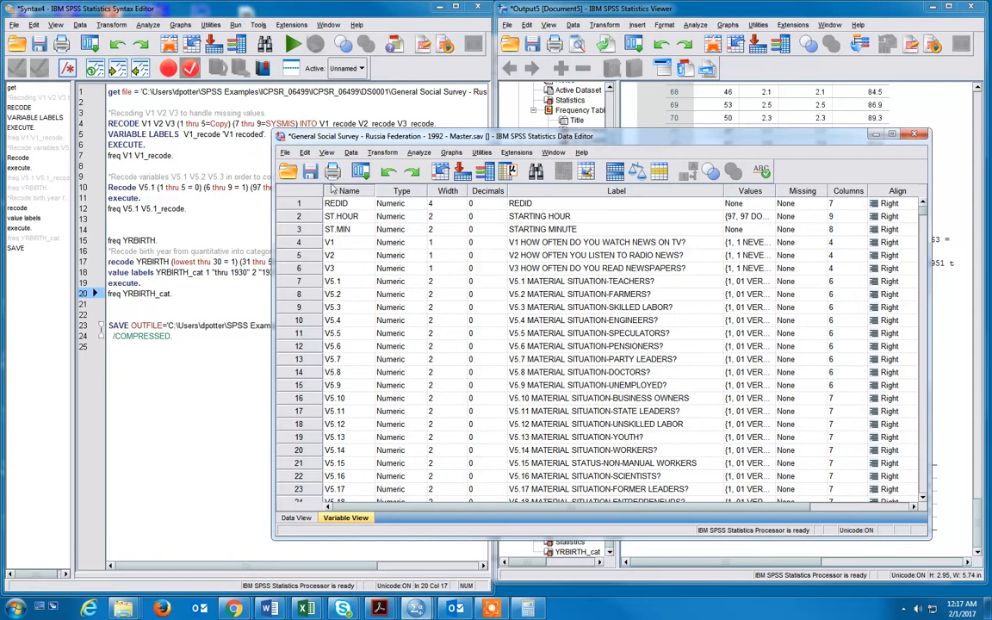
Examine the folder path and file name in the SAVE OUTFILE command in the enlarged syntax window
{"action": "left_click", "coordinate": [299, 14]}
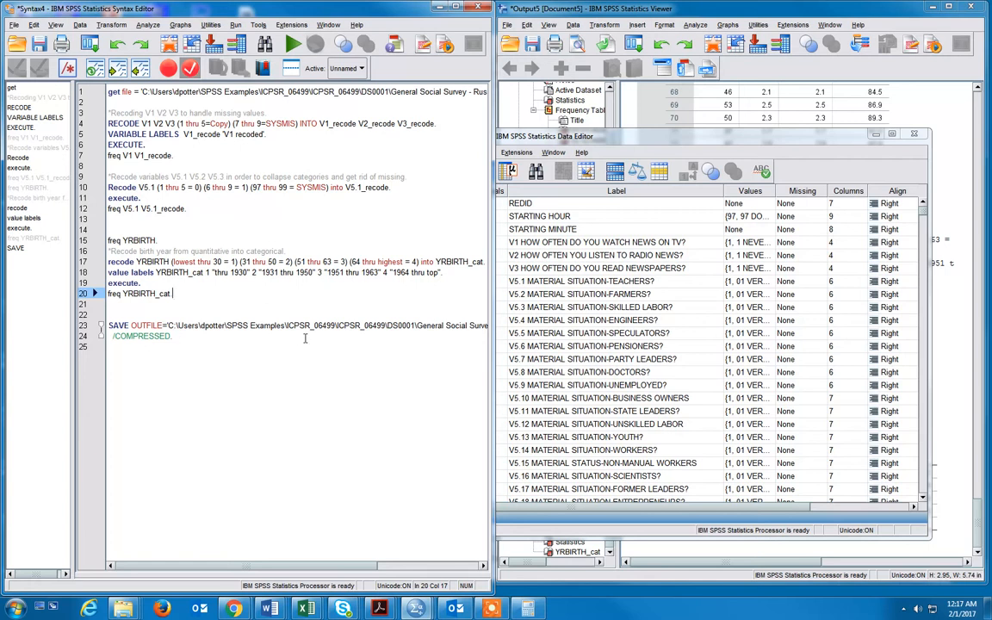
{"action": "left_click", "coordinate": [455, 8]}
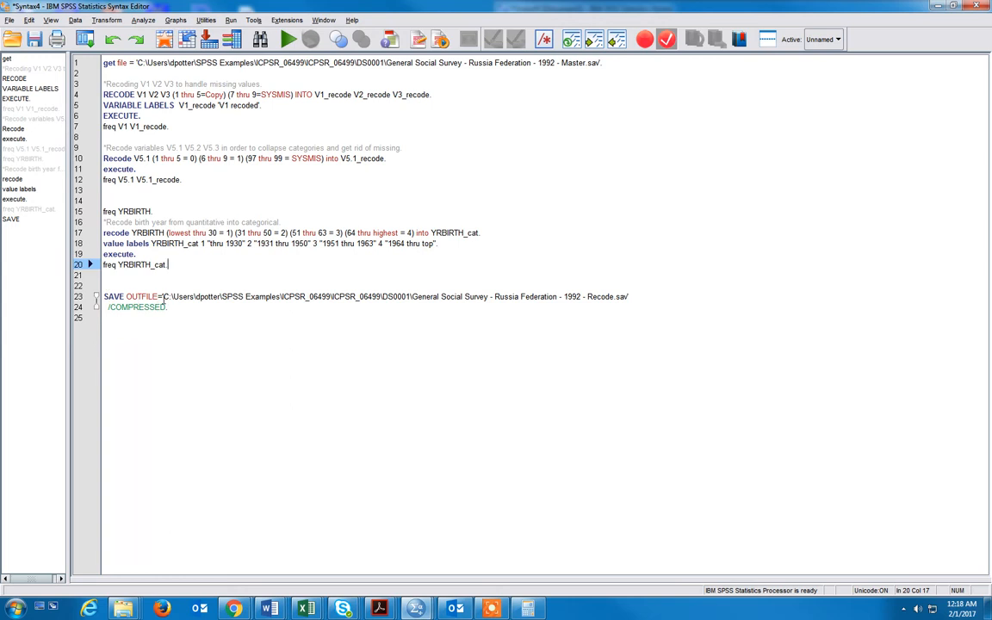
{"action": "left_click_drag", "start_coordinate": [165, 296], "coordinate": [411, 296]}
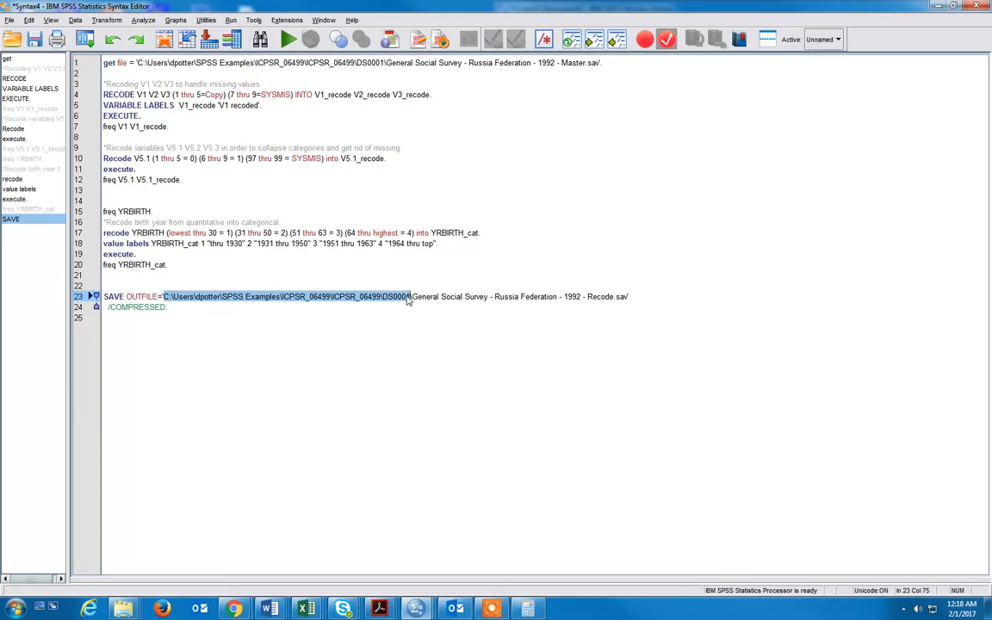
{"action": "left_click_drag", "start_coordinate": [412, 296], "coordinate": [615, 296]}
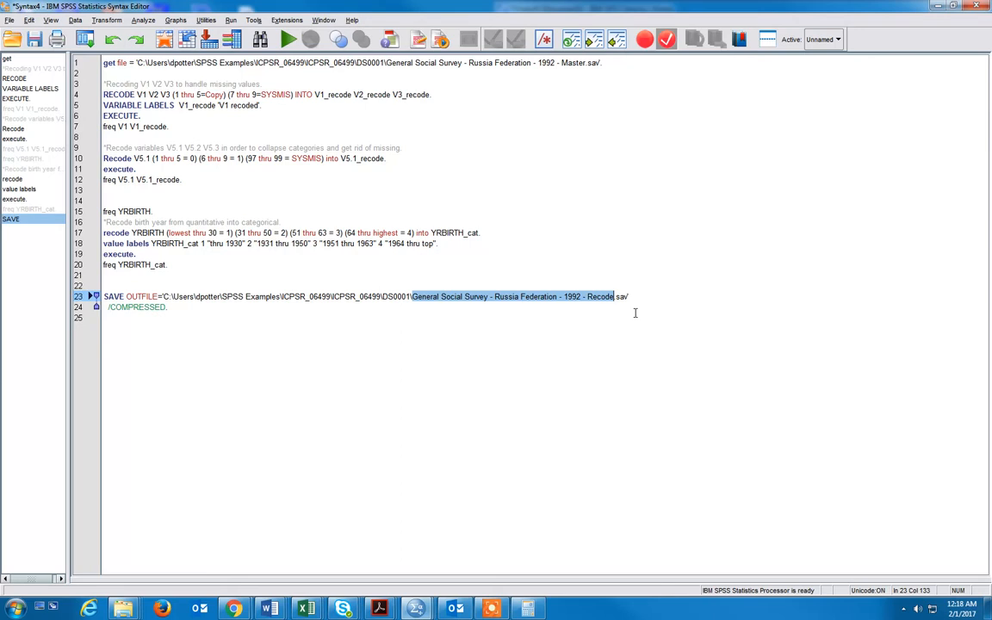
{"action": "left_click", "coordinate": [166, 296]}
{"action": "left_click_drag", "start_coordinate": [164, 296], "coordinate": [615, 297]}
{"action": "left_click_drag", "start_coordinate": [166, 296], "coordinate": [382, 296]}
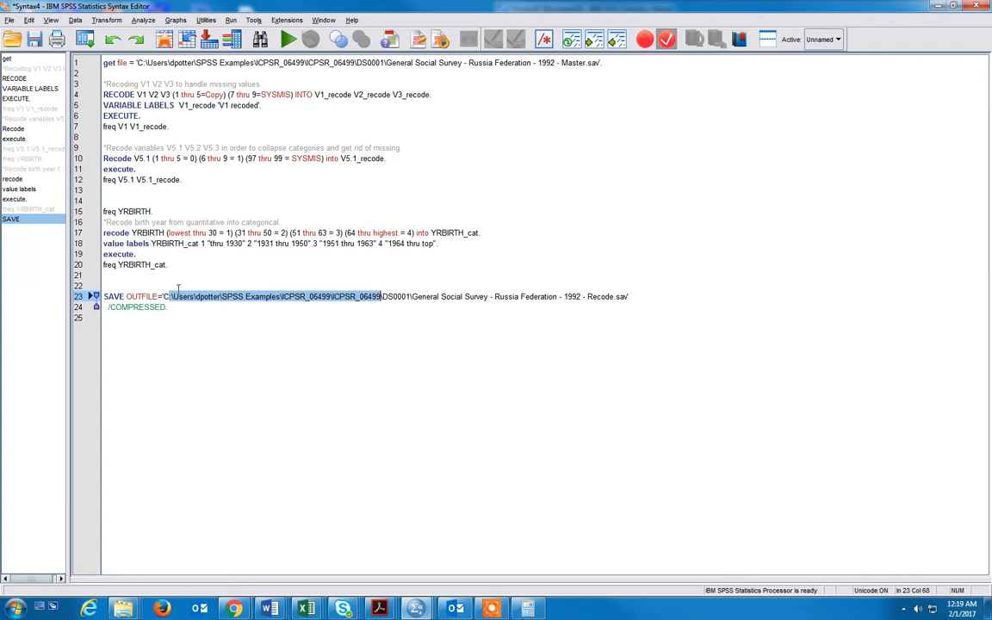
{"action": "left_click_drag", "start_coordinate": [164, 296], "coordinate": [622, 296]}
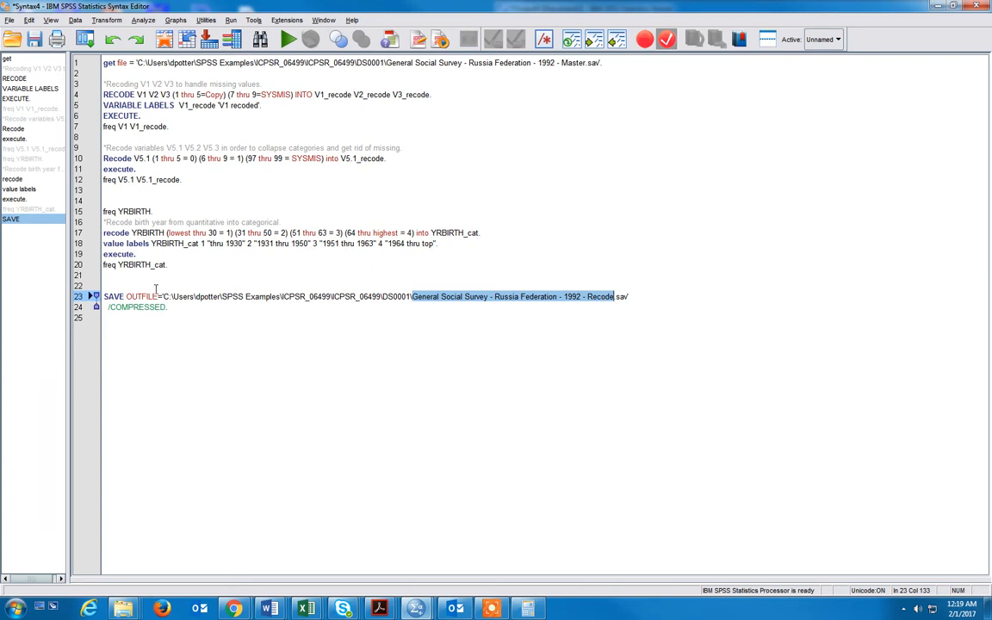
Run the SAVE OUTFILE command with its /COMPRESSED line and check its log in the output
{"action": "left_click_drag", "start_coordinate": [103, 296], "coordinate": [156, 315]}
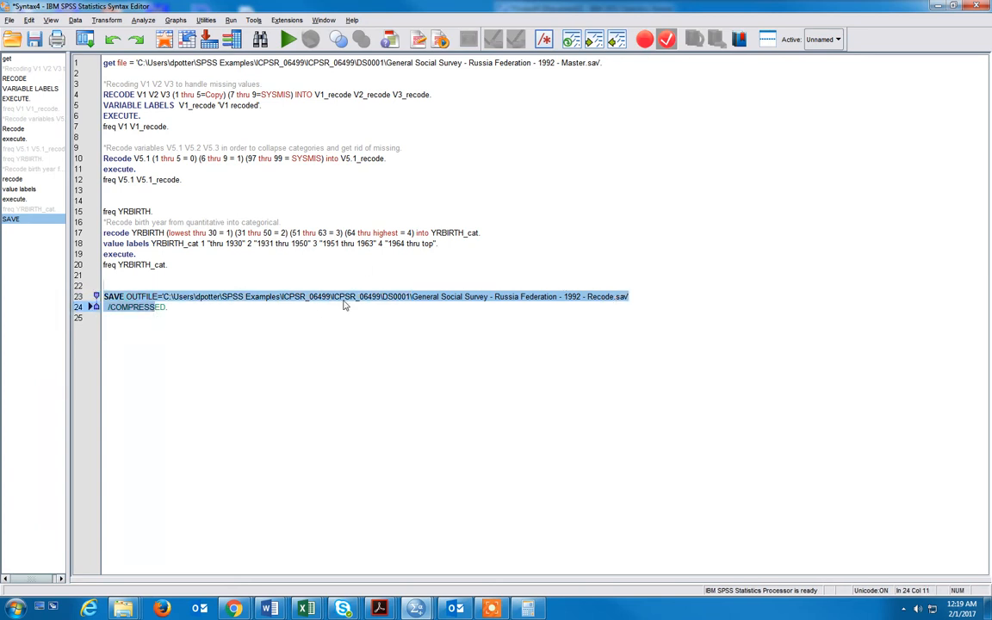
{"action": "key", "text": "ctrl+r"}
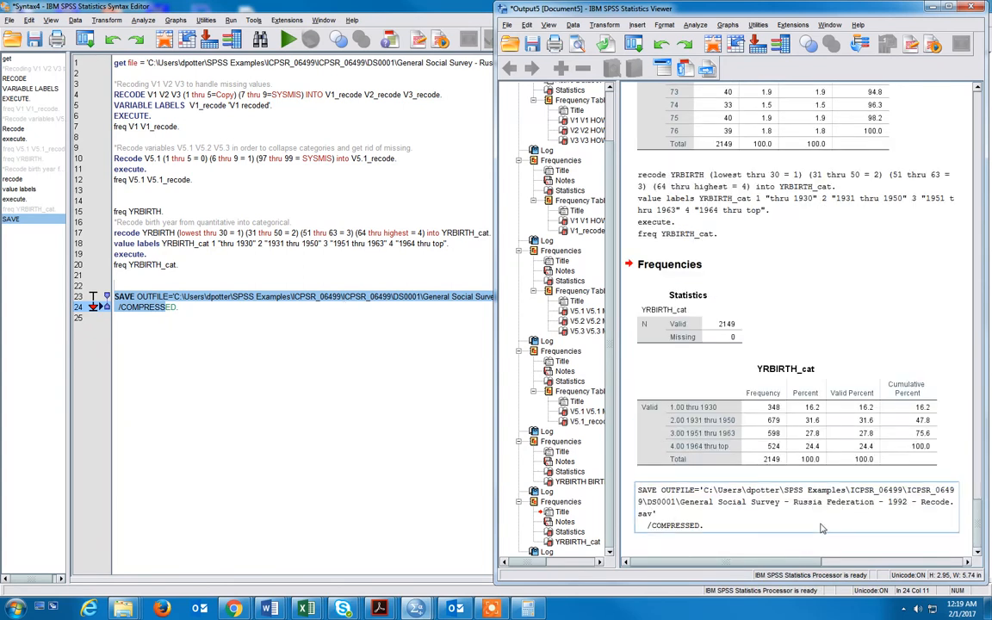
{"action": "left_click", "coordinate": [801, 478]}
{"action": "left_click", "coordinate": [747, 530]}
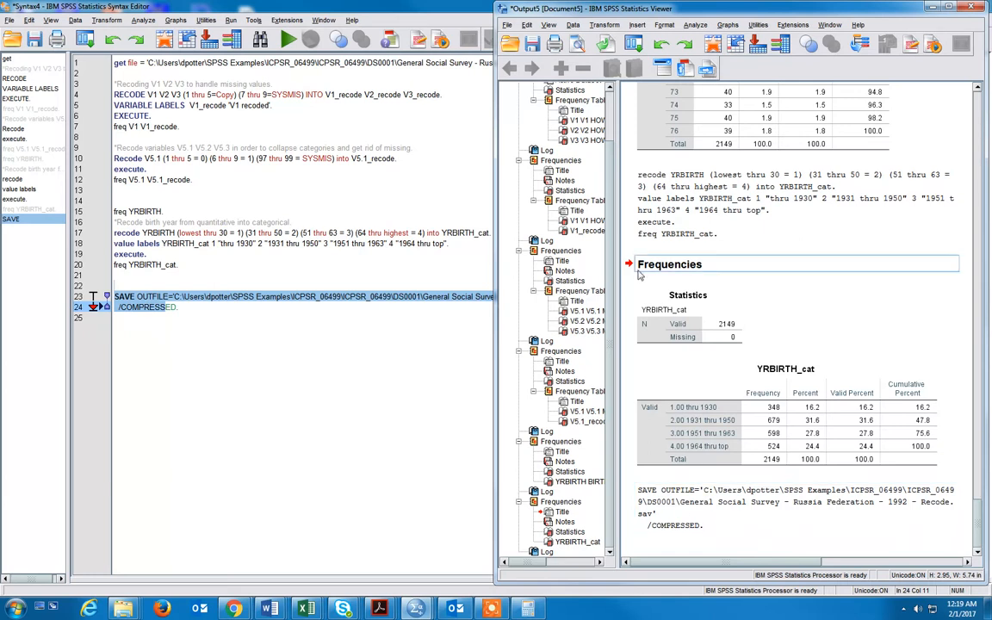
Fit the syntax window beside the output viewer and bring the Recode.sav data editor to the front
{"action": "left_click", "coordinate": [399, 10]}
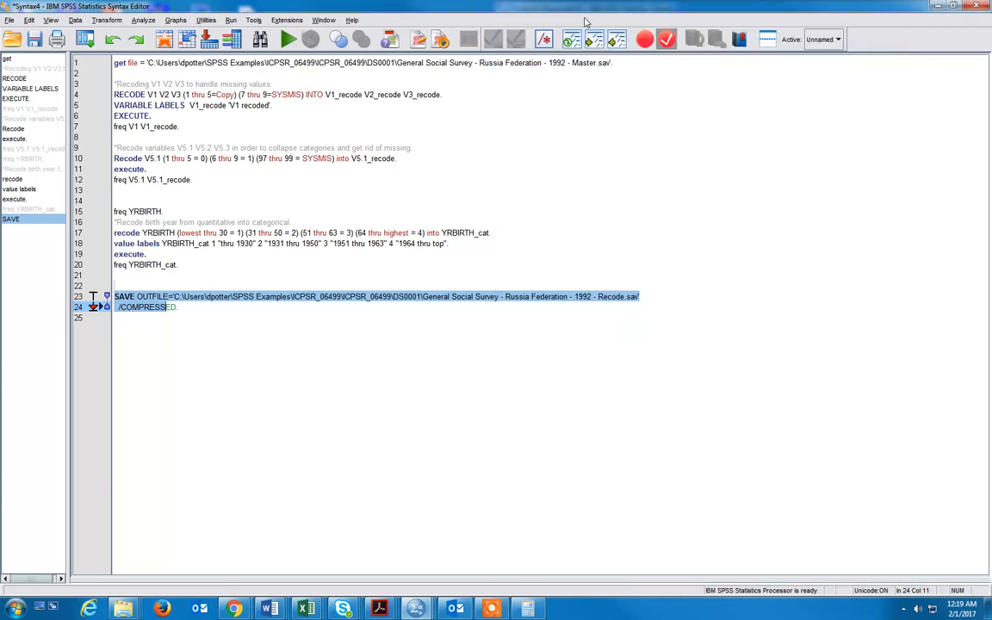
{"action": "left_click", "coordinate": [954, 7]}
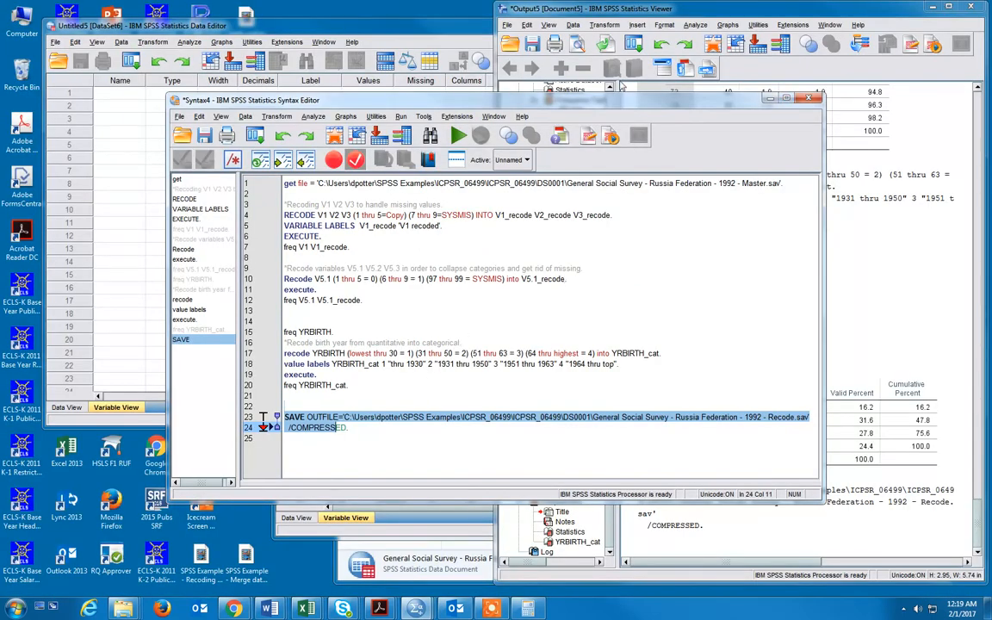
{"action": "left_click_drag", "start_coordinate": [563, 100], "coordinate": [2, 106]}
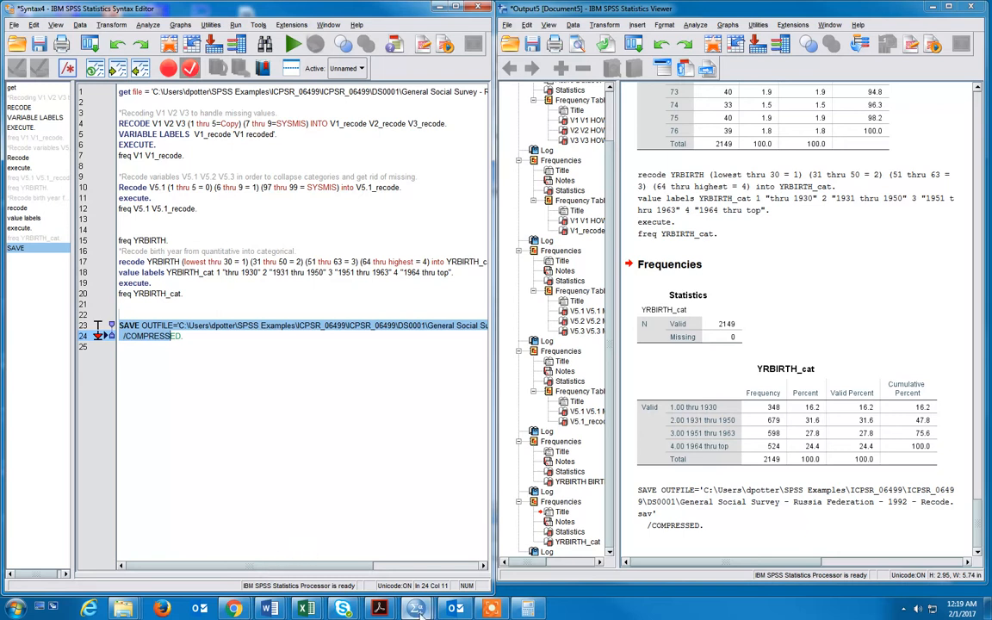
{"action": "mouse_move", "coordinate": [418, 609]}
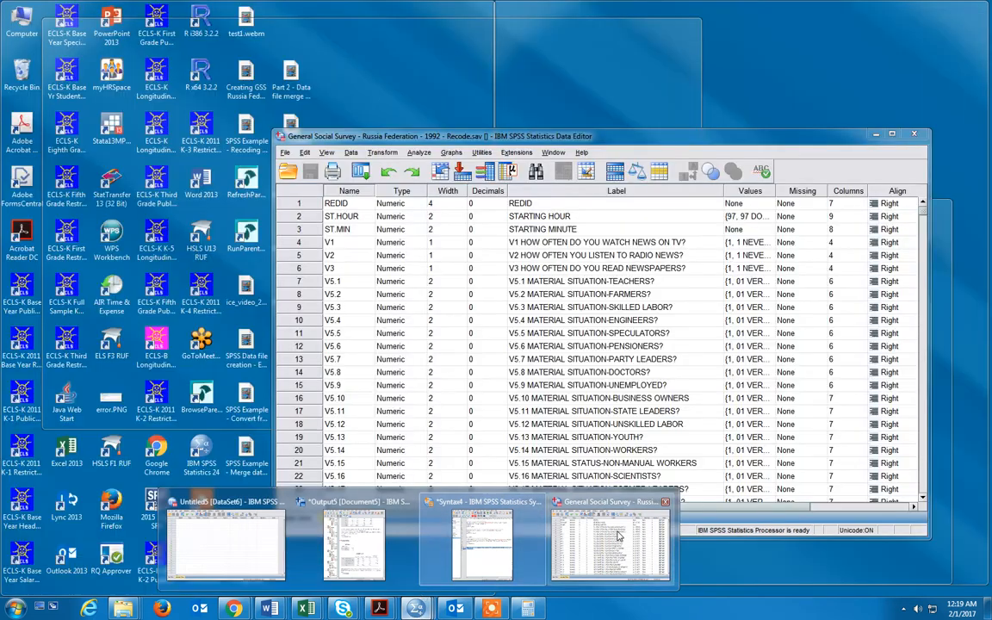
{"action": "left_click", "coordinate": [603, 542]}
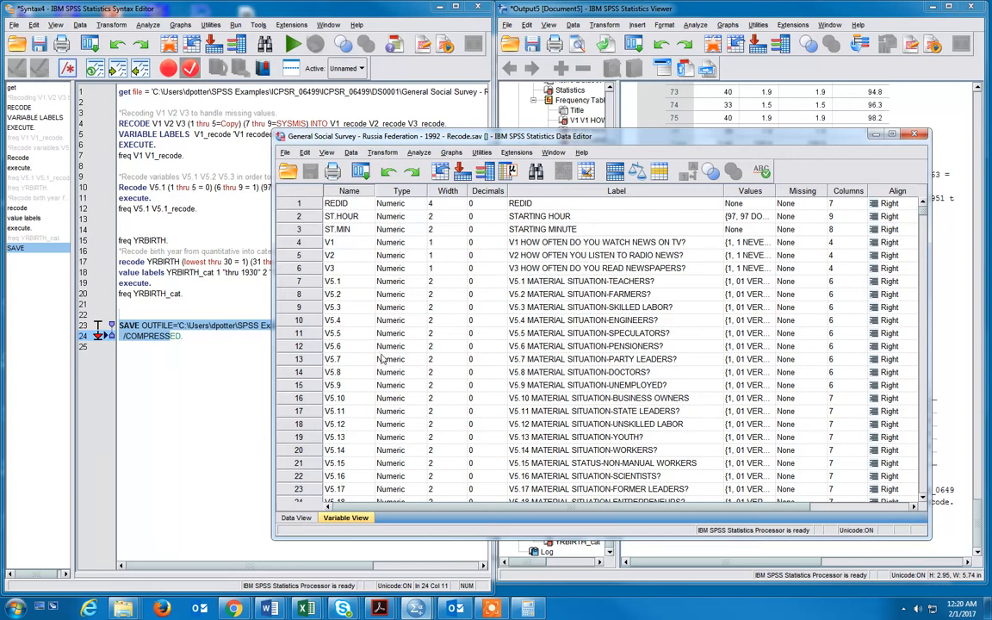
Switch to the DS0001 folder in Windows Explorer and open General Social Survey - Russia Federation - 1992 - Recode.sav
{"action": "mouse_move", "coordinate": [131, 610]}
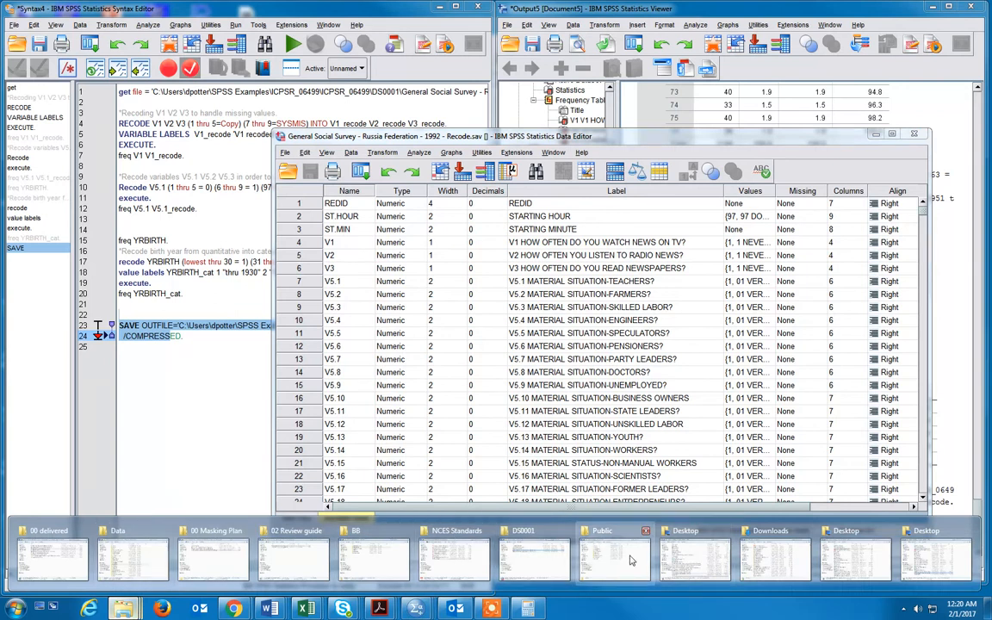
{"action": "left_click", "coordinate": [534, 555]}
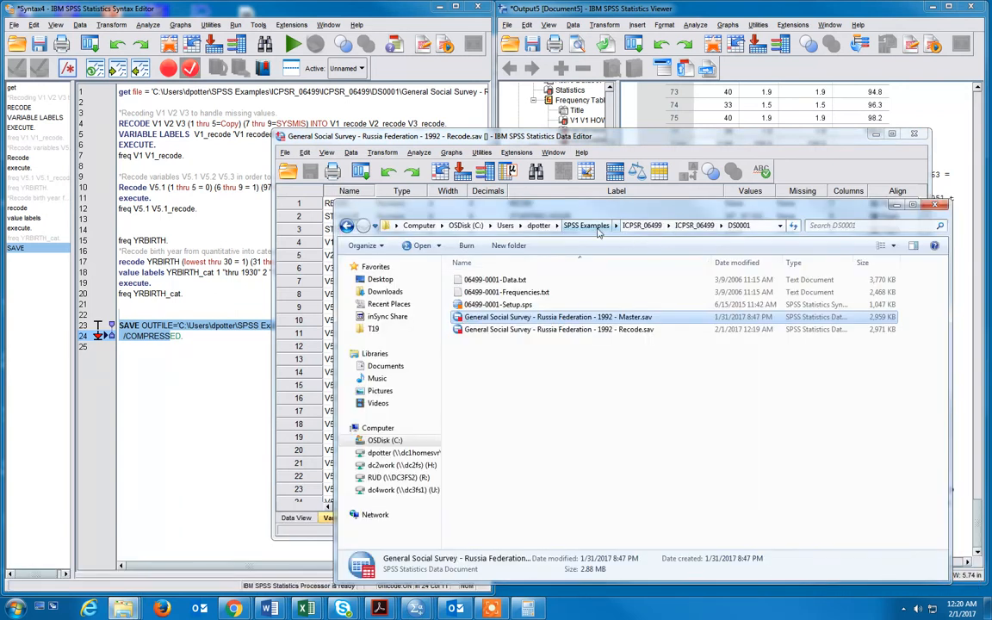
{"action": "left_click_drag", "start_coordinate": [507, 104], "coordinate": [507, 104]}
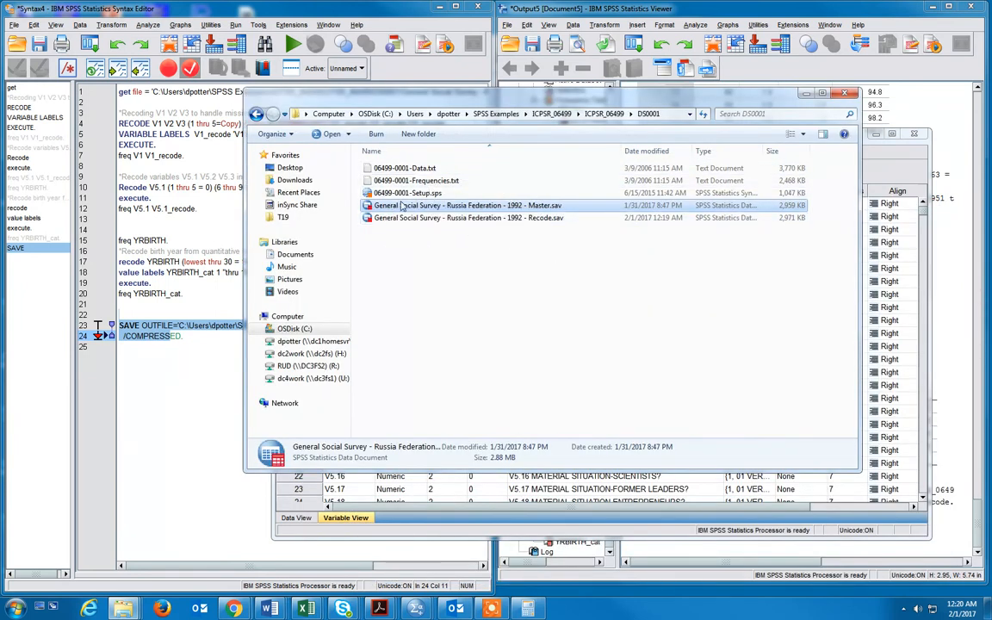
{"action": "left_click", "coordinate": [536, 219]}
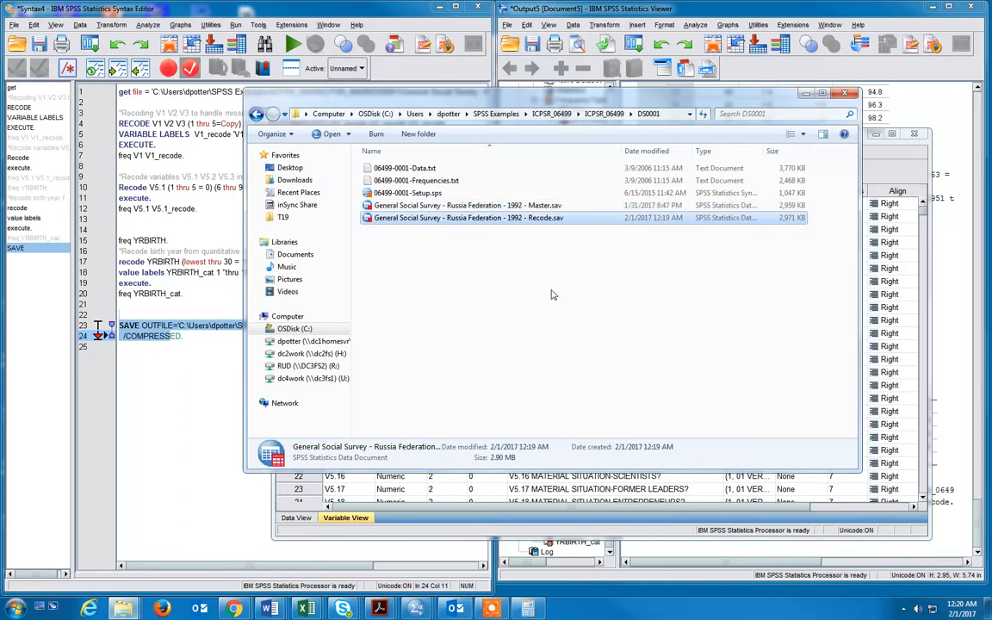
{"action": "double_click", "coordinate": [546, 219]}
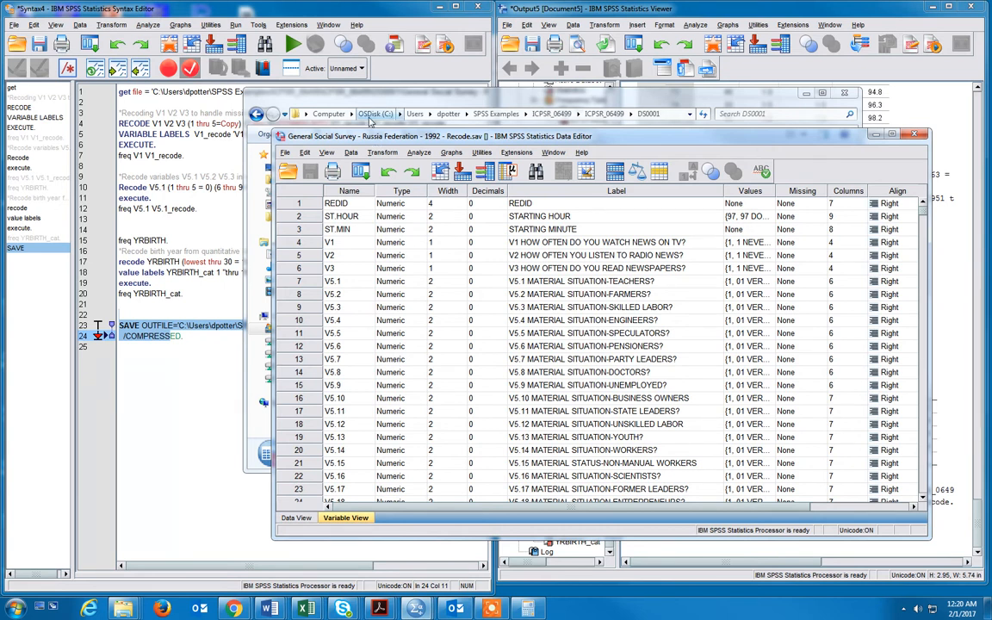
Review the syntax file from the get file line through the recode and frequency commands for V1, V5.1 and YRBIRTH
{"action": "left_click", "coordinate": [235, 141]}
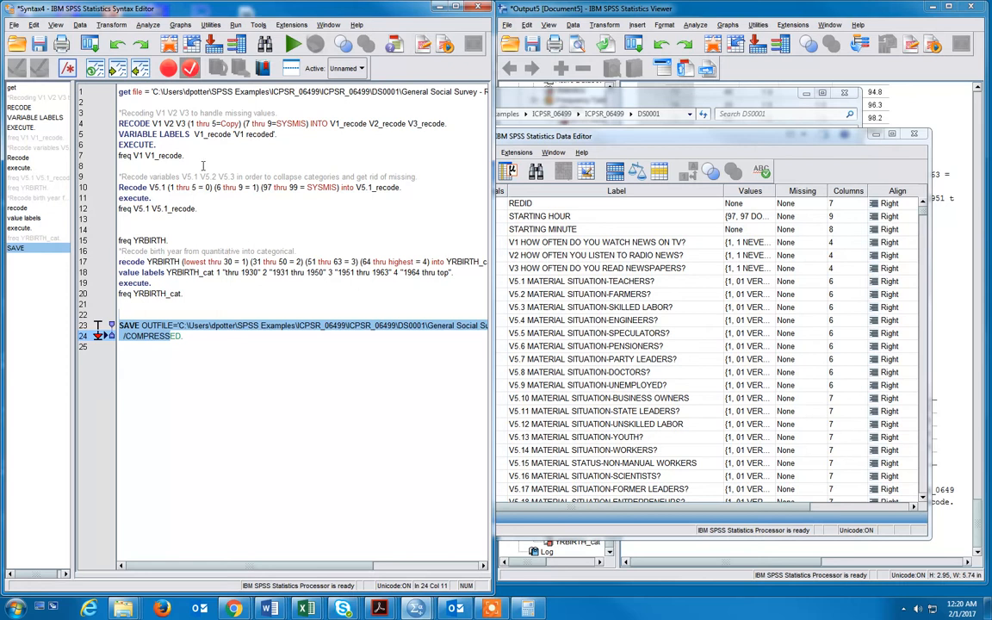
{"action": "left_click", "coordinate": [129, 155]}
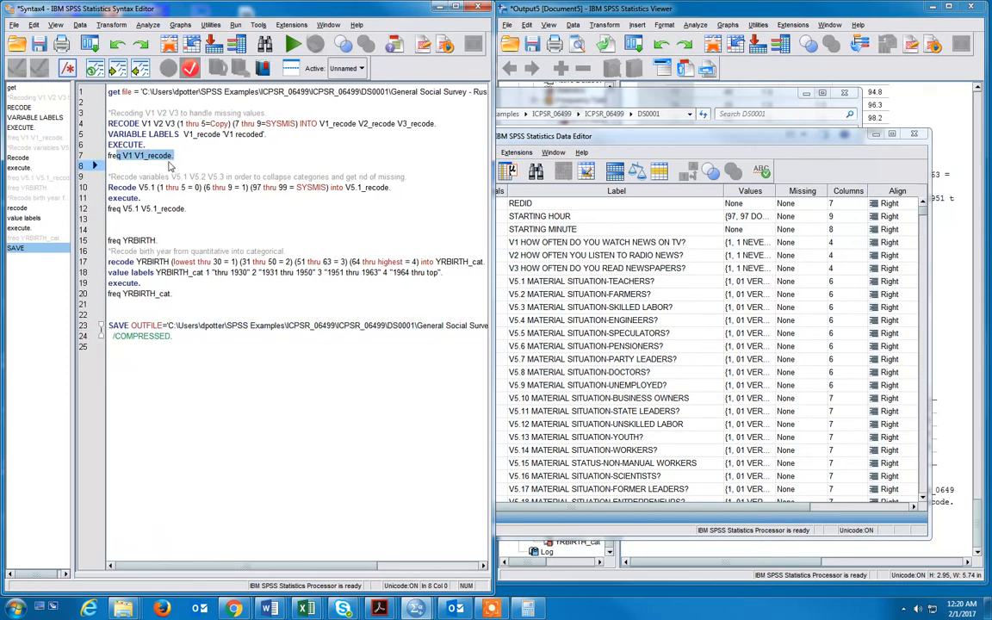
{"action": "left_click", "coordinate": [133, 209]}
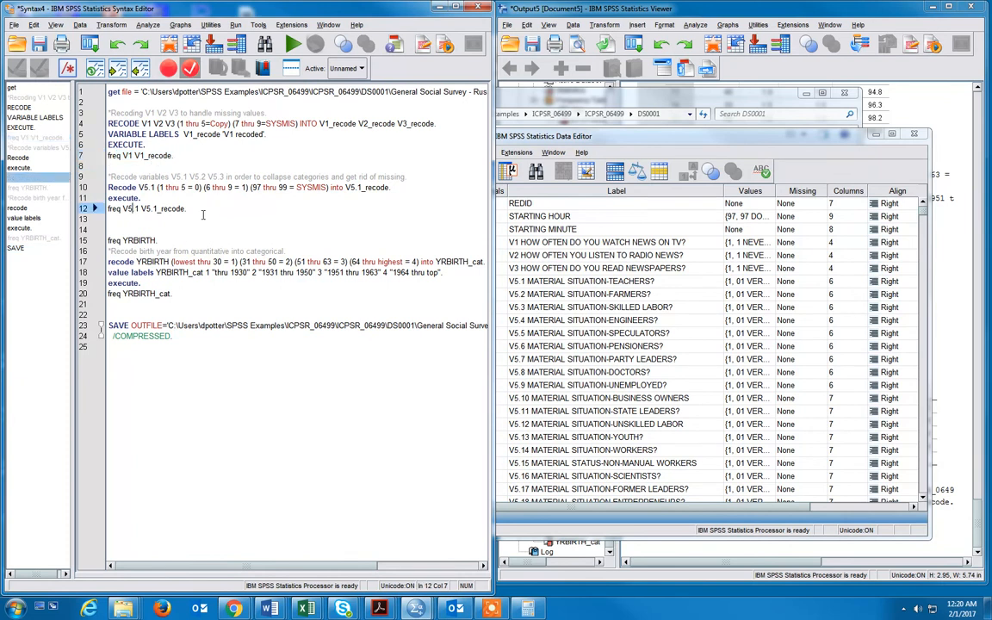
{"action": "left_click", "coordinate": [137, 293]}
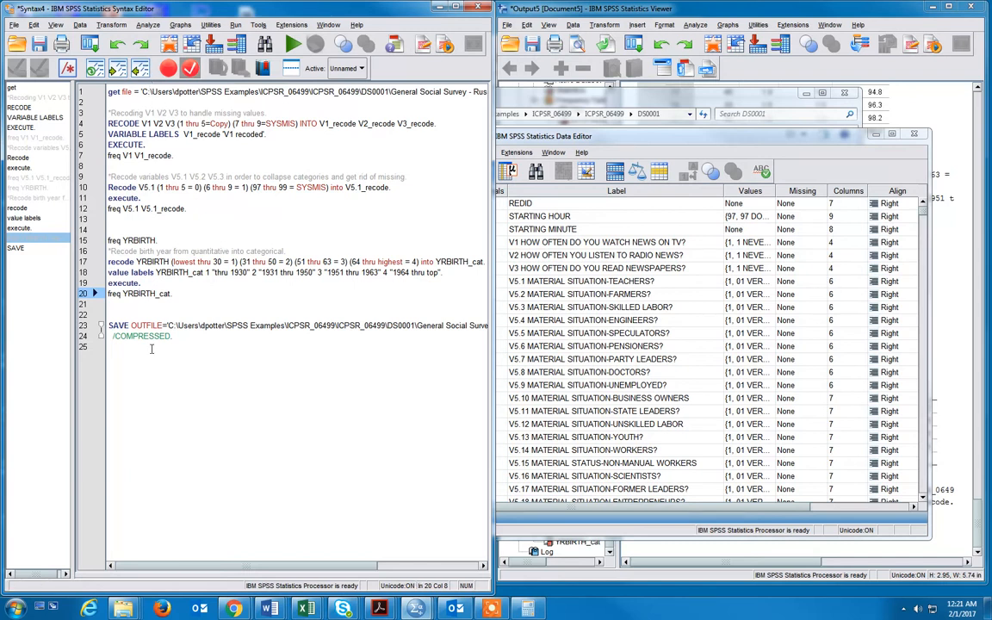
{"action": "left_click", "coordinate": [136, 91]}
{"action": "type", "text": "="}
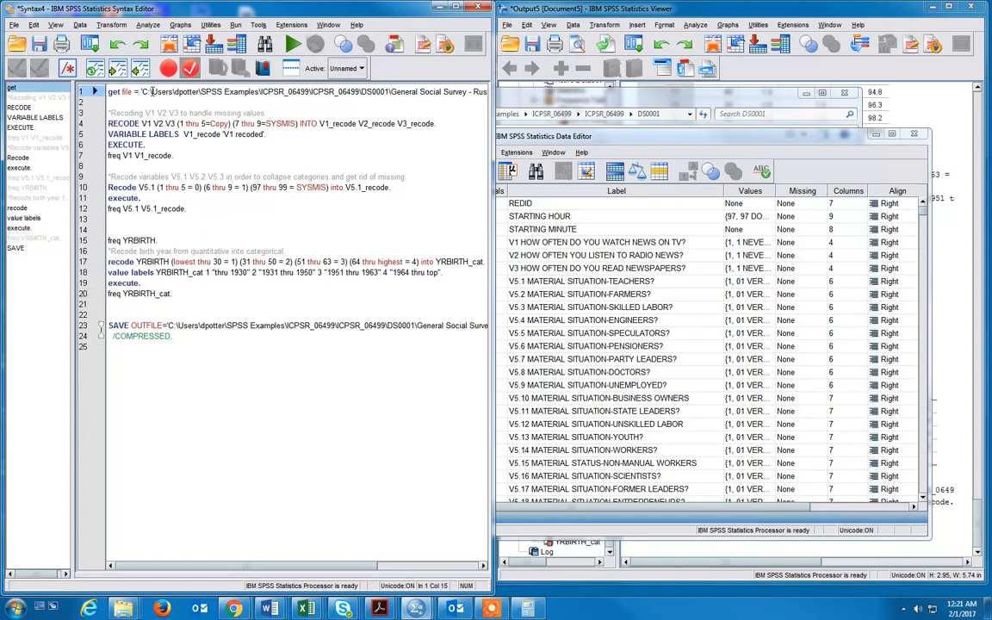
{"action": "left_click", "coordinate": [146, 125]}
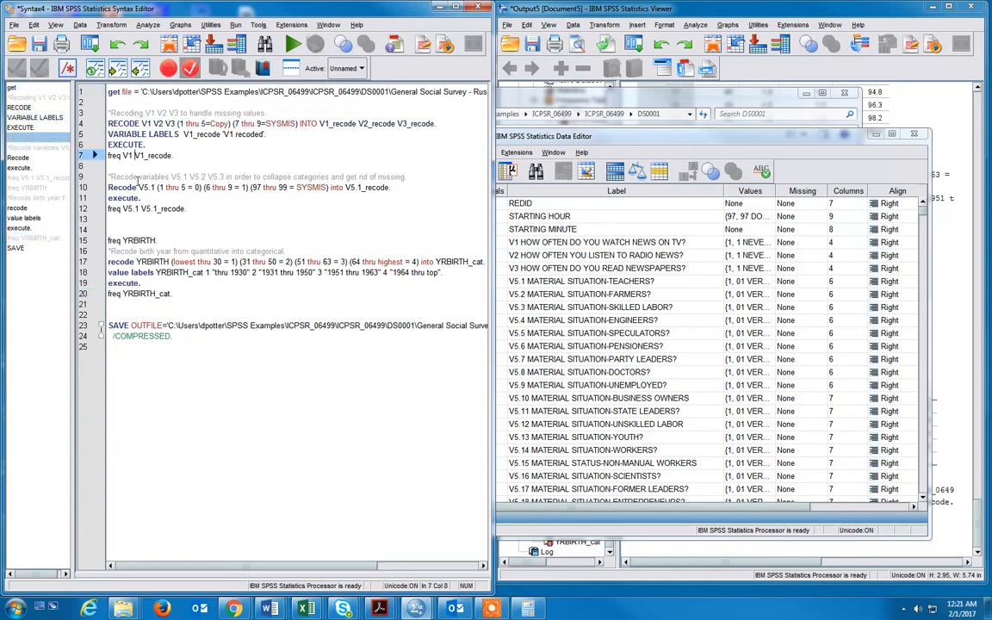
{"action": "left_click", "coordinate": [138, 187]}
{"action": "left_click", "coordinate": [127, 209]}
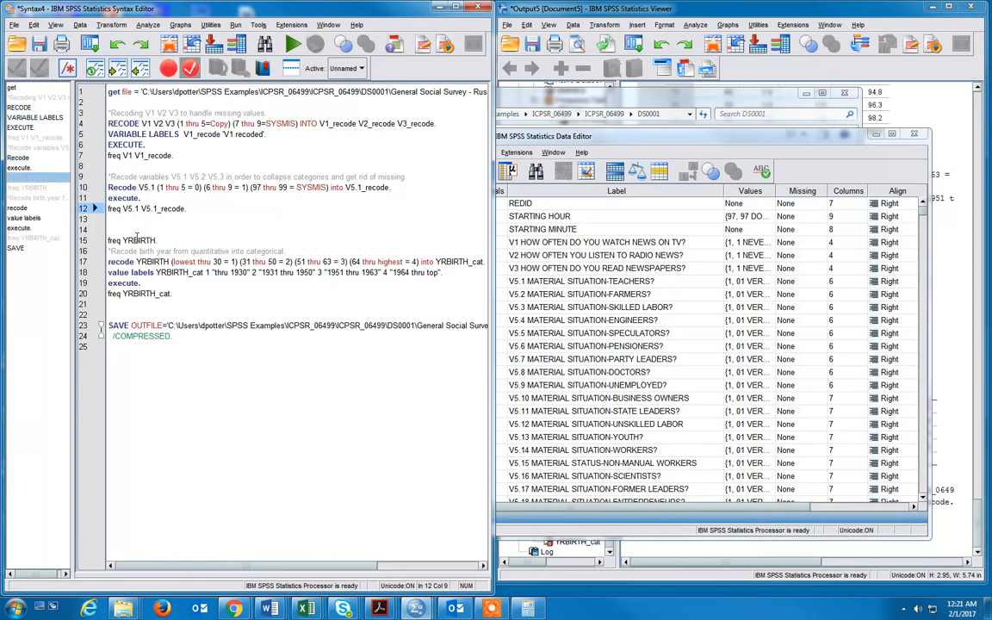
{"action": "left_click_drag", "start_coordinate": [135, 261], "coordinate": [139, 284]}
{"action": "key", "text": "ctrl+r"}
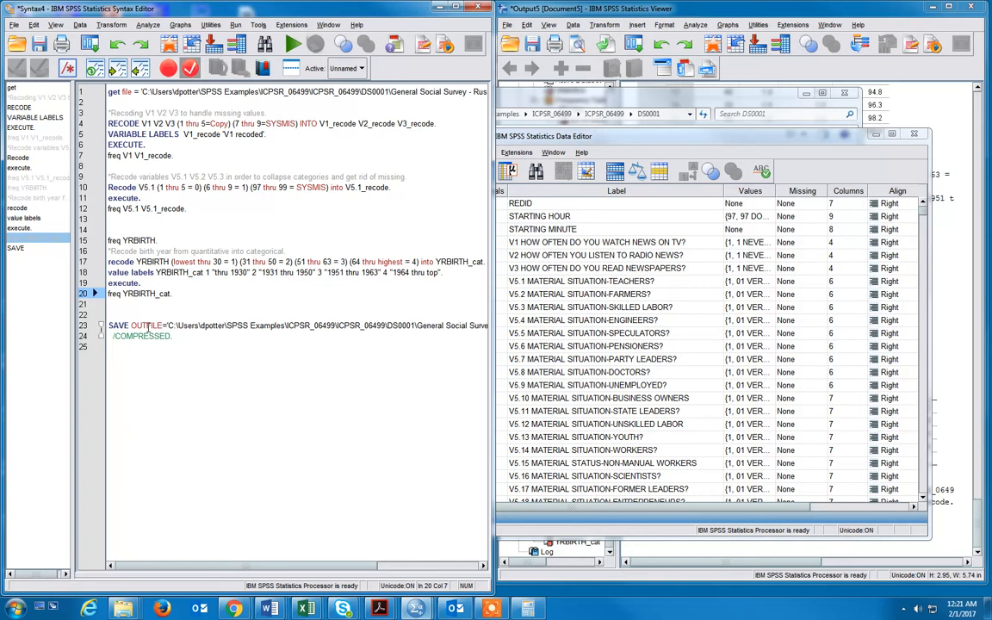
Start saving the syntax file under a new name and choose the SPSS Examples > ICPSR_06499 > ICPSR_06499 > DS0001 folder as its location
{"action": "left_click", "coordinate": [14, 26]}
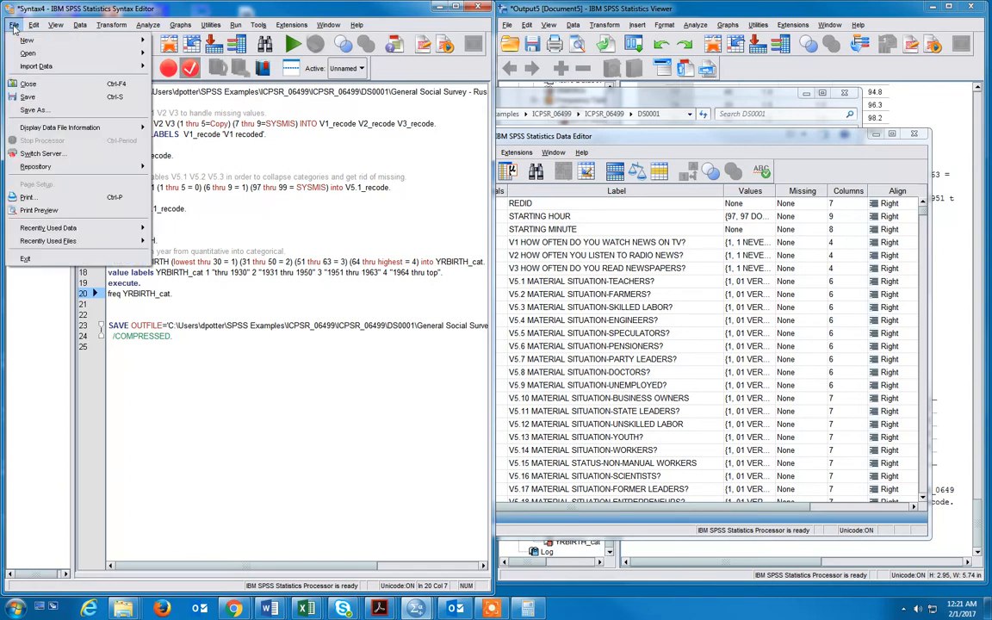
{"action": "left_click", "coordinate": [32, 111]}
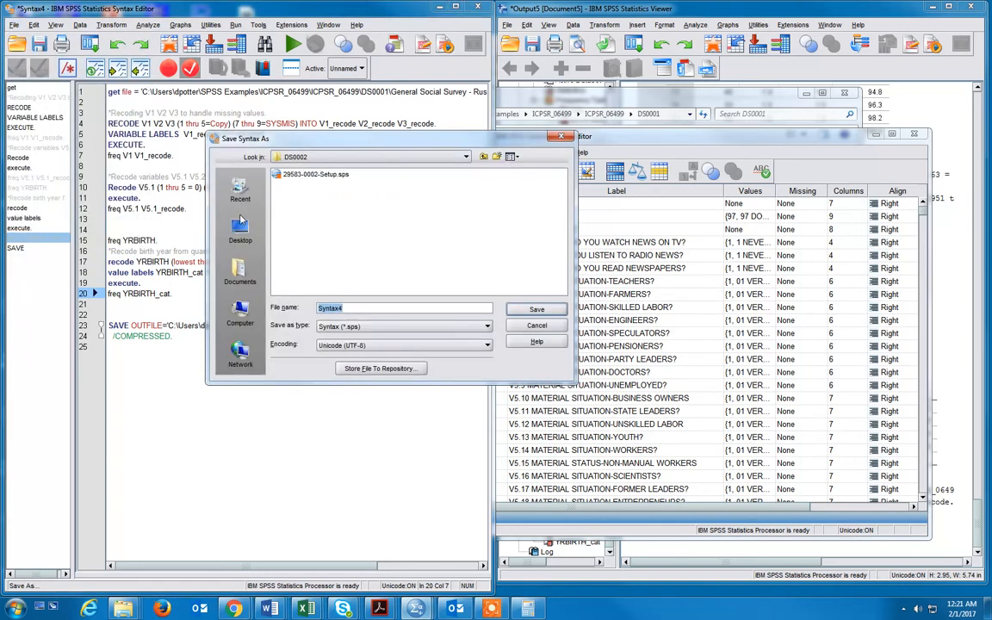
{"action": "left_click", "coordinate": [454, 162]}
{"action": "scroll", "coordinate": [435, 196], "scroll_direction": "up", "scroll_amount": 3}
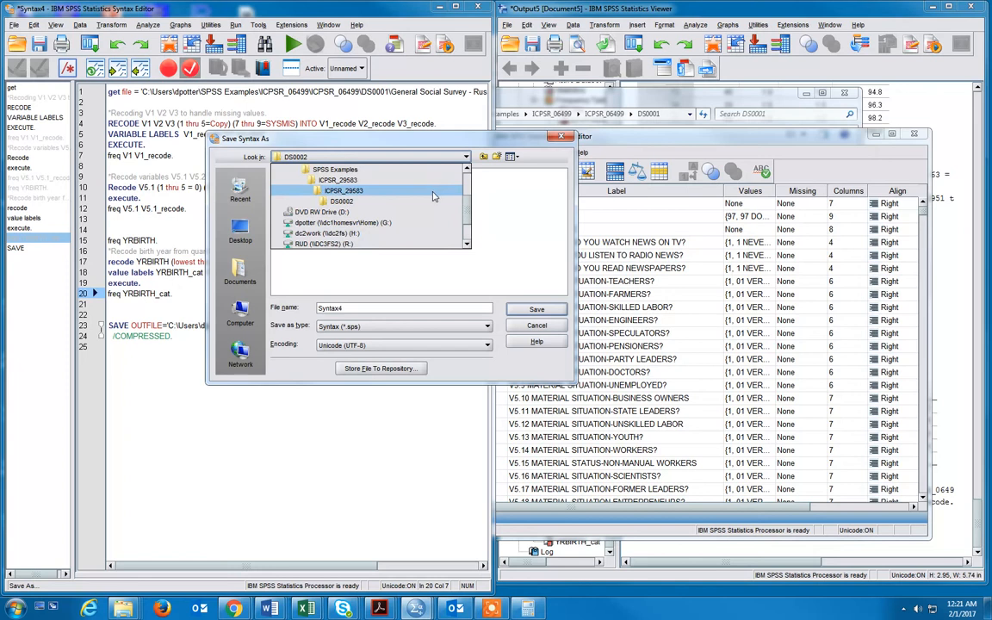
{"action": "scroll", "coordinate": [401, 194], "scroll_direction": "up", "scroll_amount": 3}
{"action": "left_click", "coordinate": [401, 199]}
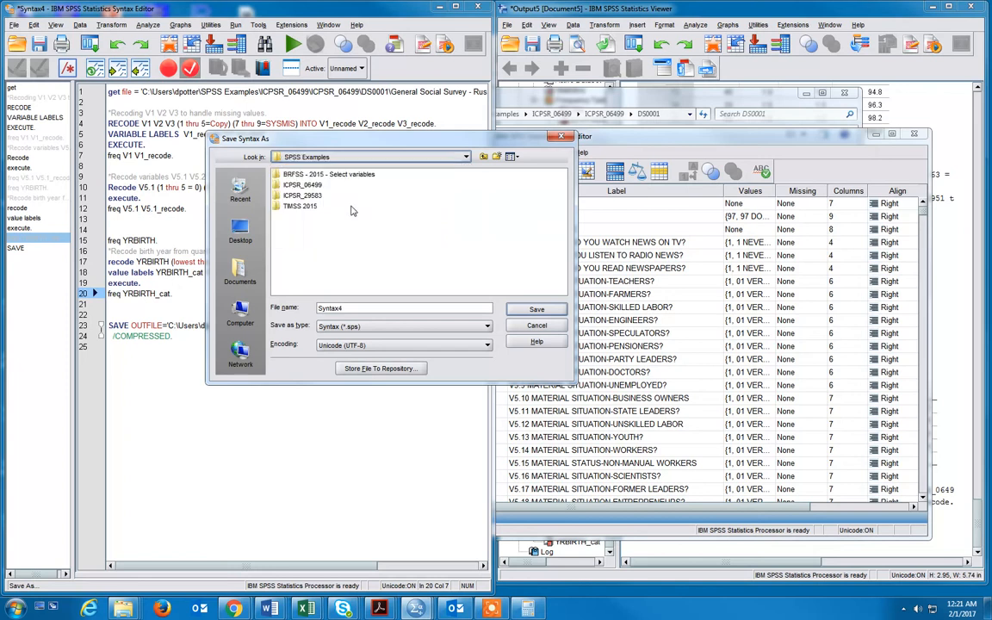
{"action": "double_click", "coordinate": [299, 184]}
{"action": "double_click", "coordinate": [298, 176]}
{"action": "double_click", "coordinate": [296, 175]}
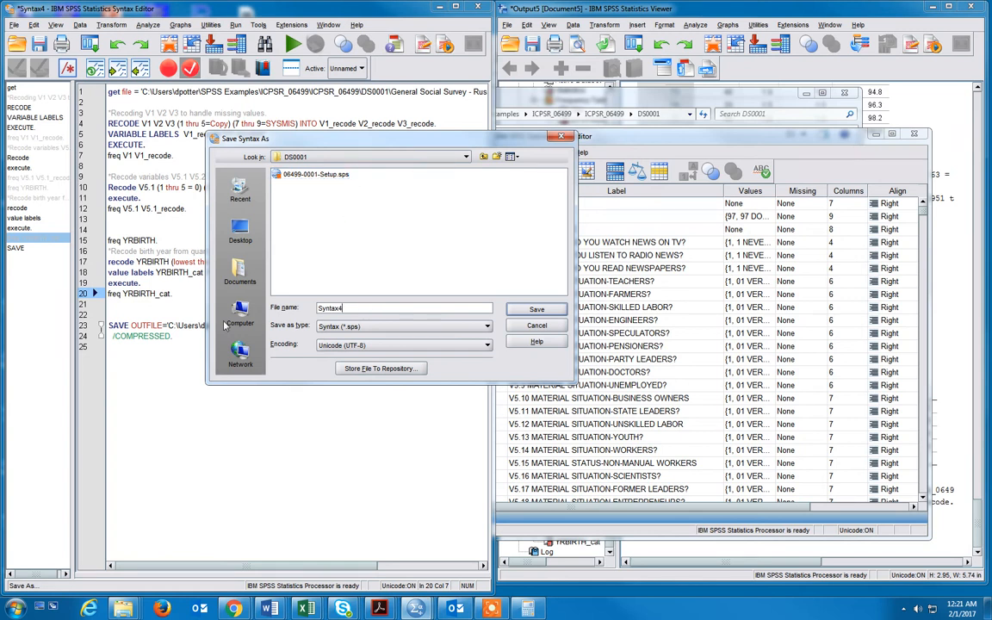
Name the syntax file General Social Survey - Russia Federation - 1992 - Data building and save it
{"action": "left_click_drag", "start_coordinate": [352, 307], "coordinate": [308, 307]}
{"action": "type", "text": "General"}
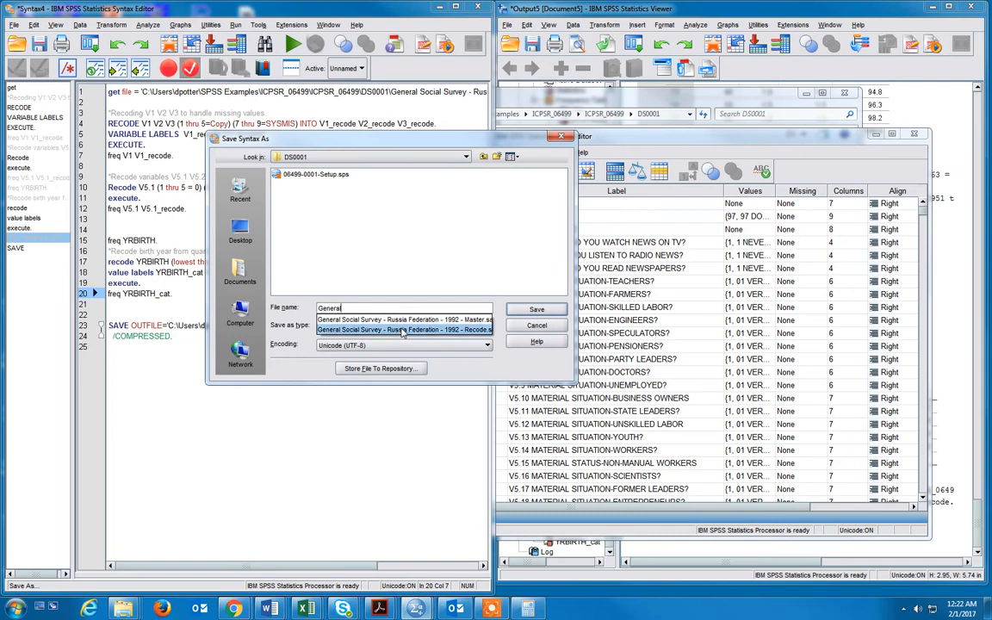
{"action": "left_click", "coordinate": [401, 332]}
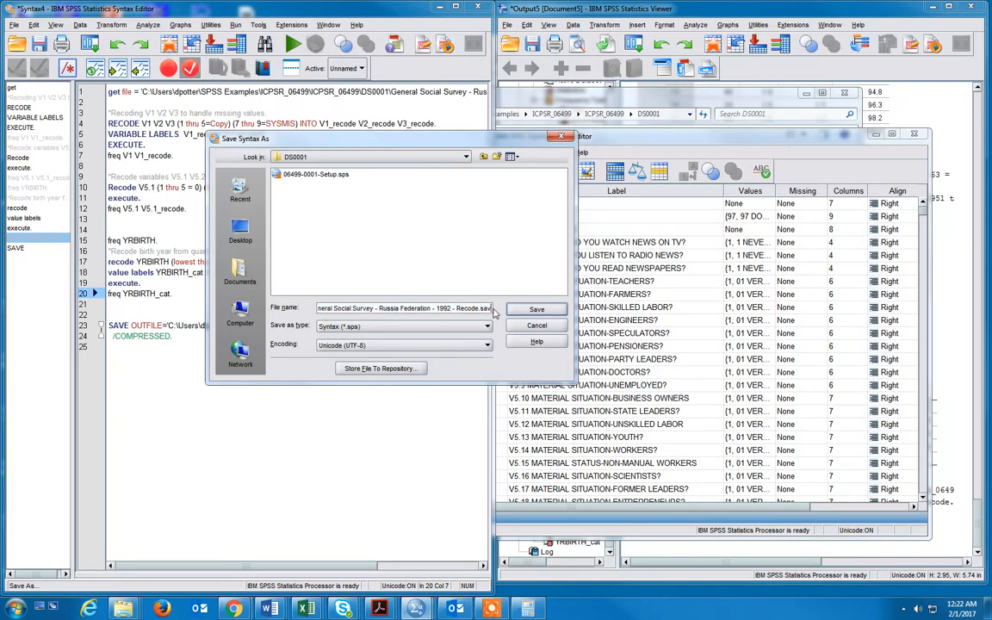
{"action": "key", "text": "BackSpace"}
{"action": "key", "text": "BackSpace"}
{"action": "key", "text": "BackSpace"}
{"action": "key", "text": "BackSpace"}
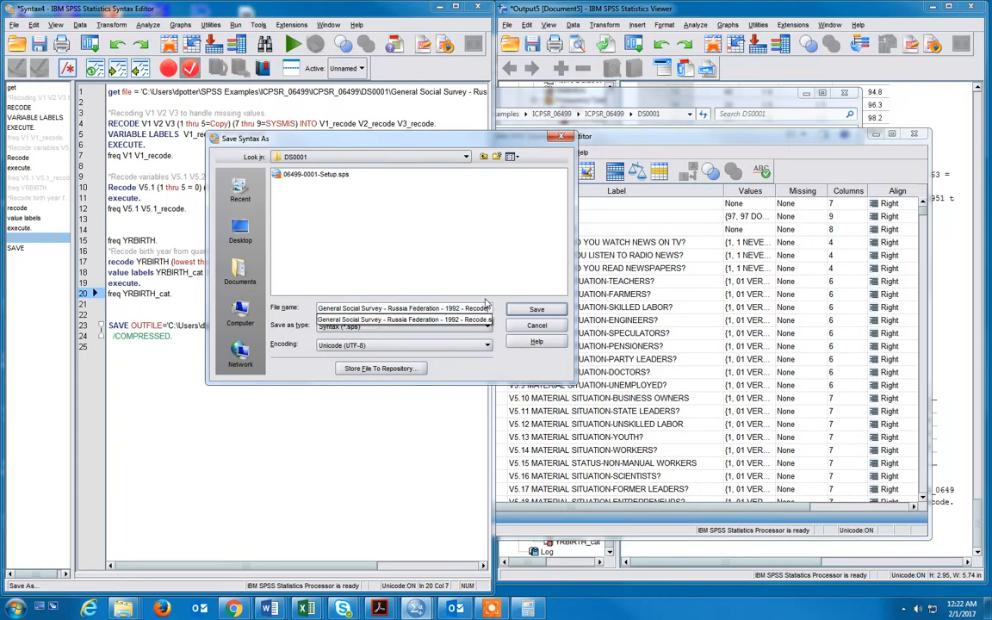
{"action": "key", "text": "BackSpace"}
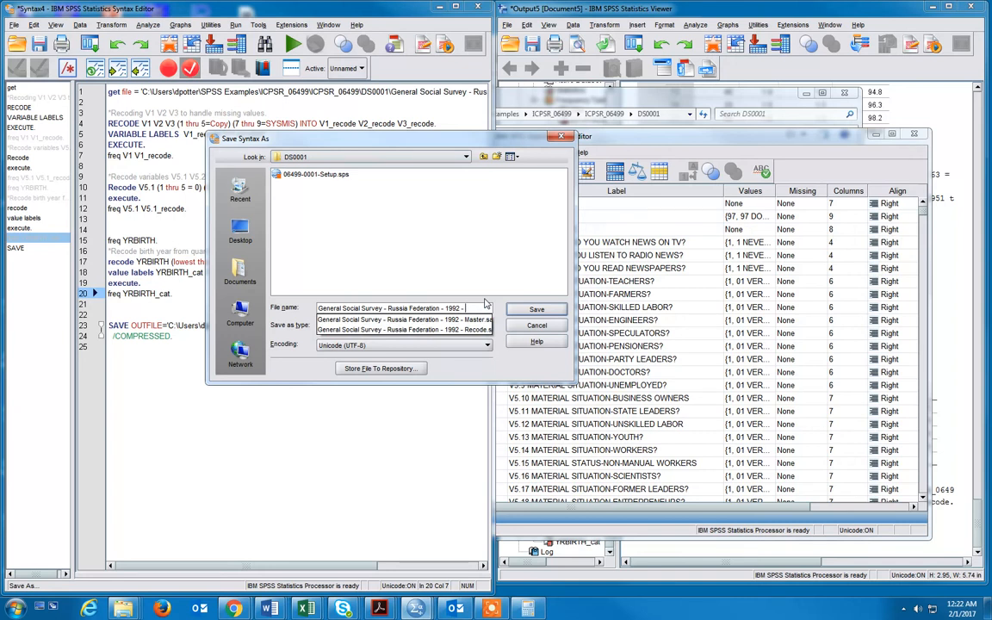
{"action": "type", "text": "Data"}
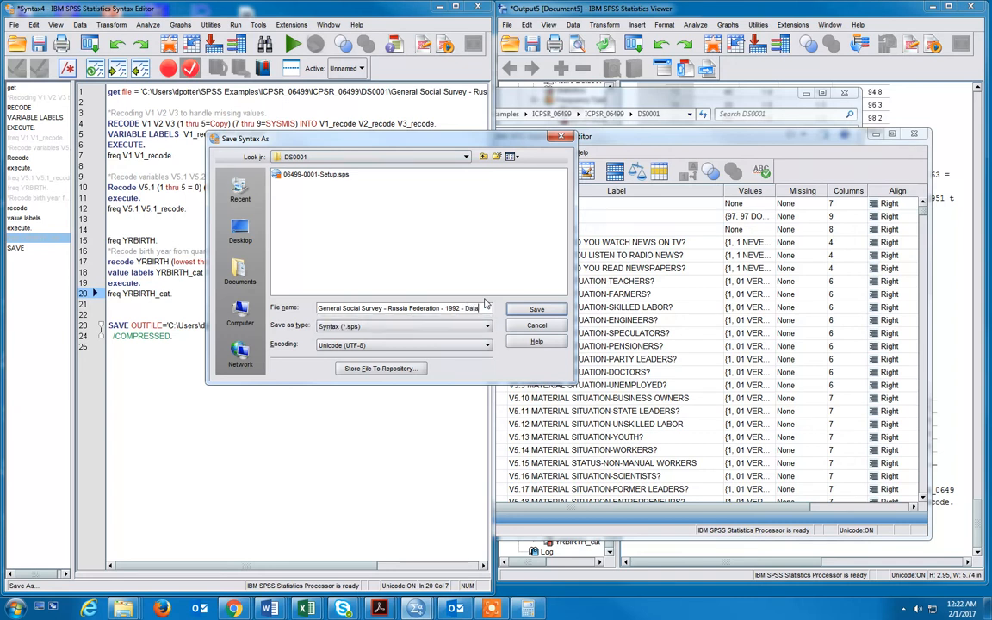
{"action": "type", "text": " building"}
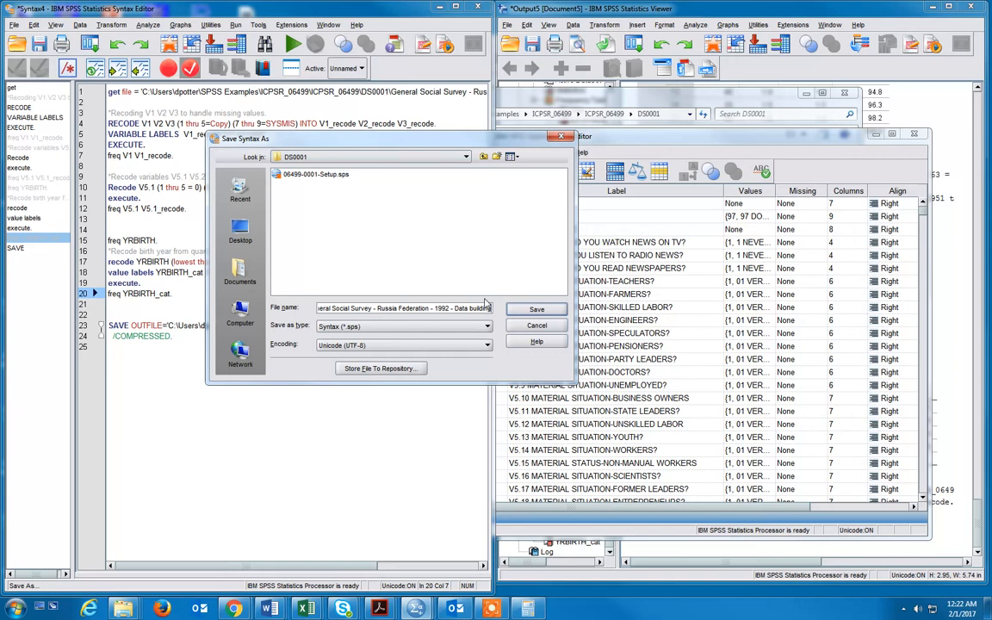
{"action": "key", "text": "Return"}
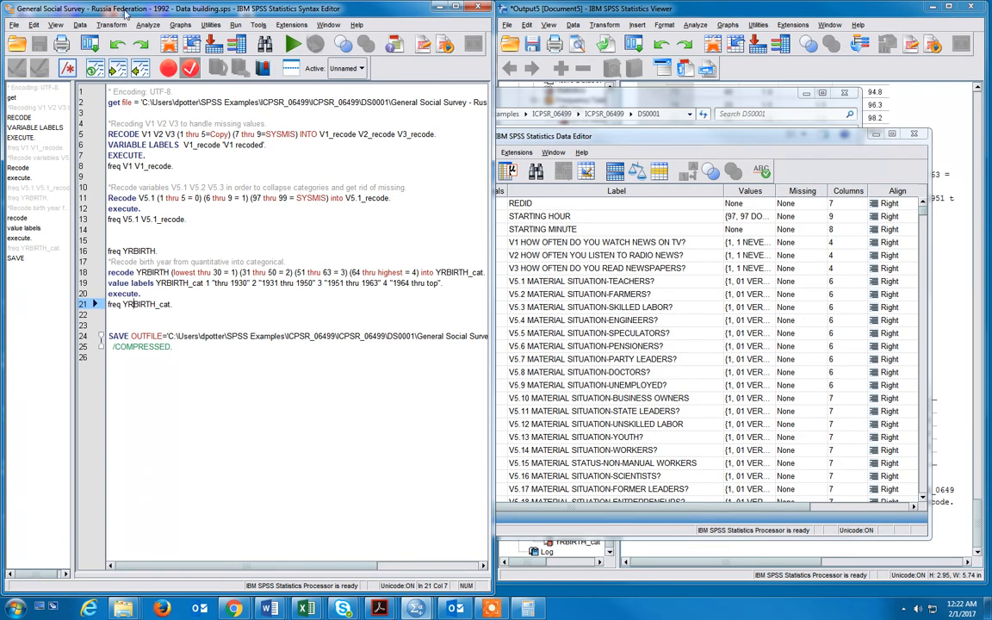
Switch to the DS0001 folder in Windows Explorer and check for the saved syntax file
{"action": "mouse_move", "coordinate": [127, 608]}
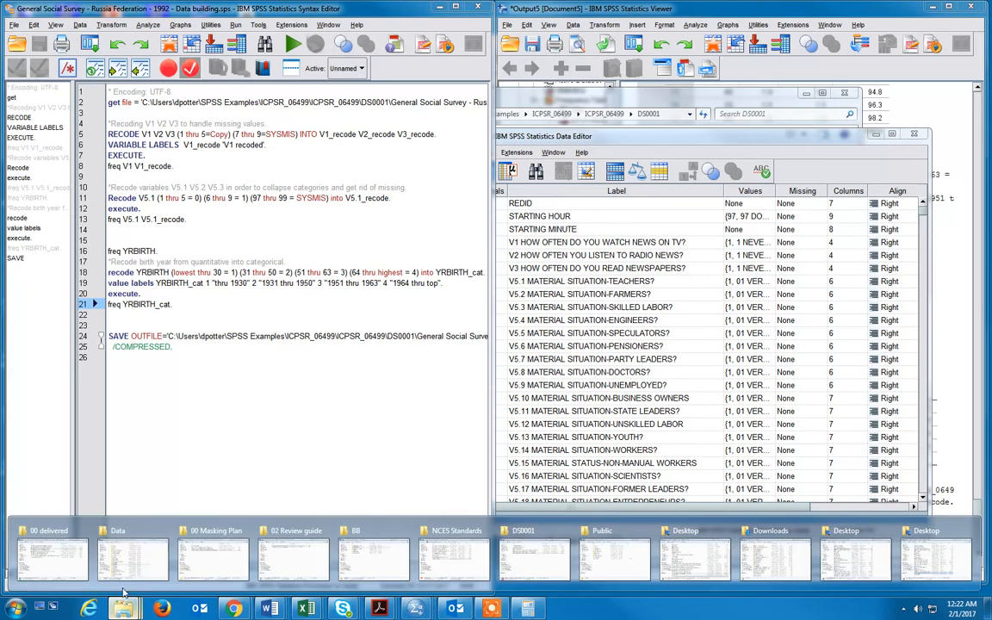
{"action": "left_click", "coordinate": [483, 500]}
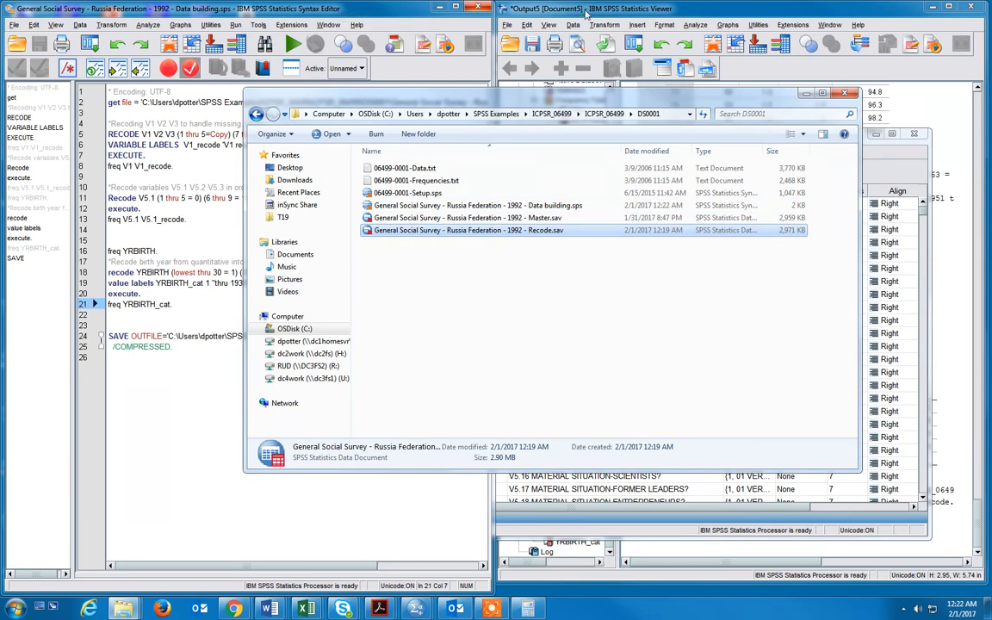
Review the output viewer's frequency tables for YRBIRTH, V5.1 and V5.1_recode, then return to the YRBIRTH_cat table and the save log
{"action": "left_click", "coordinate": [607, 16]}
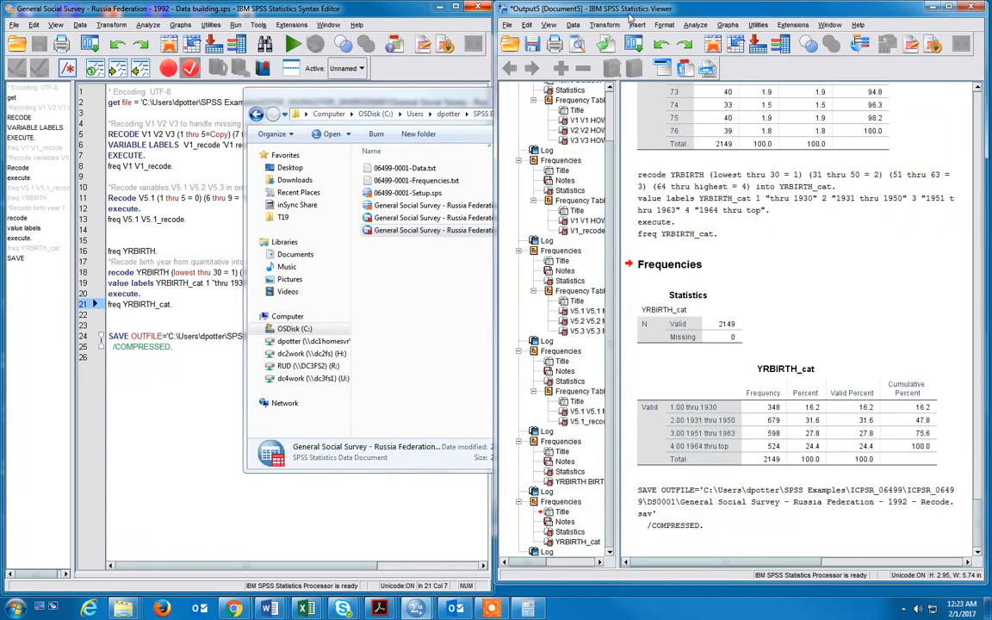
{"action": "left_click", "coordinate": [736, 317]}
{"action": "left_click", "coordinate": [806, 320]}
{"action": "left_click", "coordinate": [758, 379]}
{"action": "scroll", "coordinate": [817, 365], "scroll_direction": "up", "scroll_amount": 1}
{"action": "scroll", "coordinate": [817, 365], "scroll_direction": "up", "scroll_amount": 15}
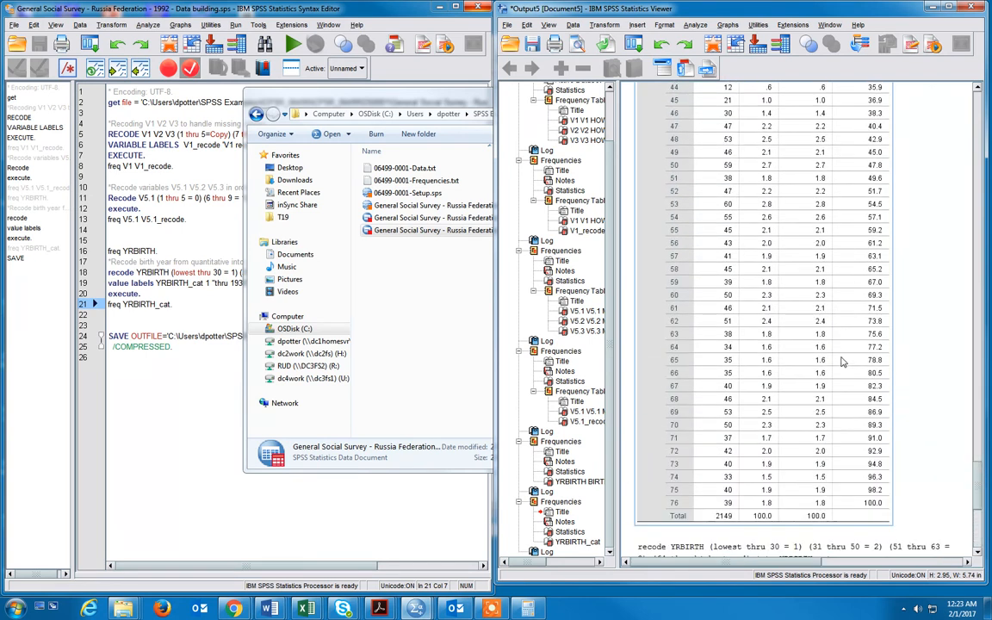
{"action": "scroll", "coordinate": [818, 359], "scroll_direction": "up", "scroll_amount": 7}
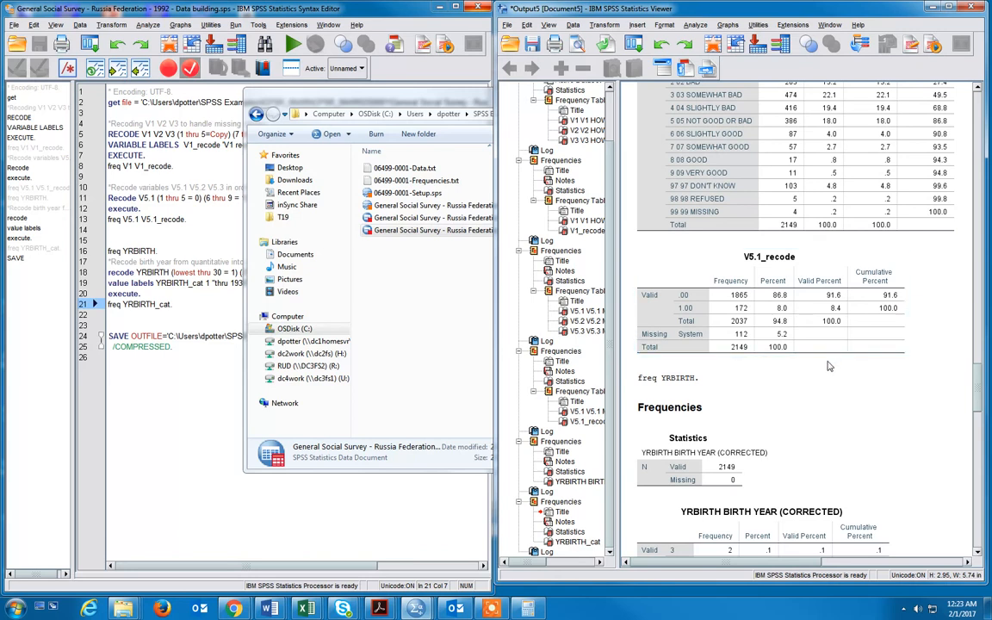
{"action": "scroll", "coordinate": [827, 363], "scroll_direction": "up", "scroll_amount": 3}
{"action": "scroll", "coordinate": [830, 366], "scroll_direction": "up", "scroll_amount": 1}
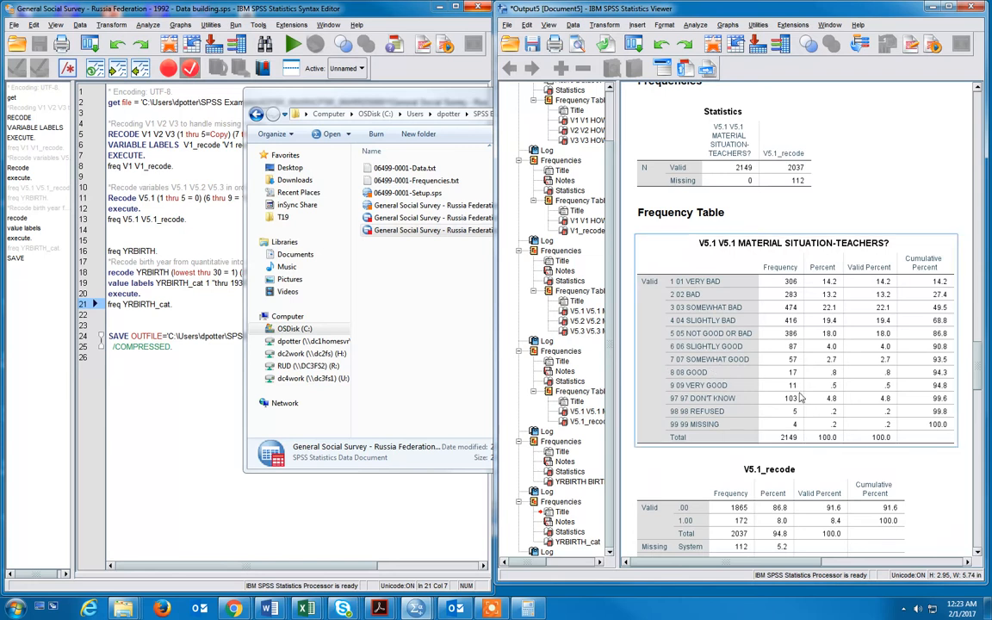
{"action": "scroll", "coordinate": [799, 397], "scroll_direction": "down", "scroll_amount": 20}
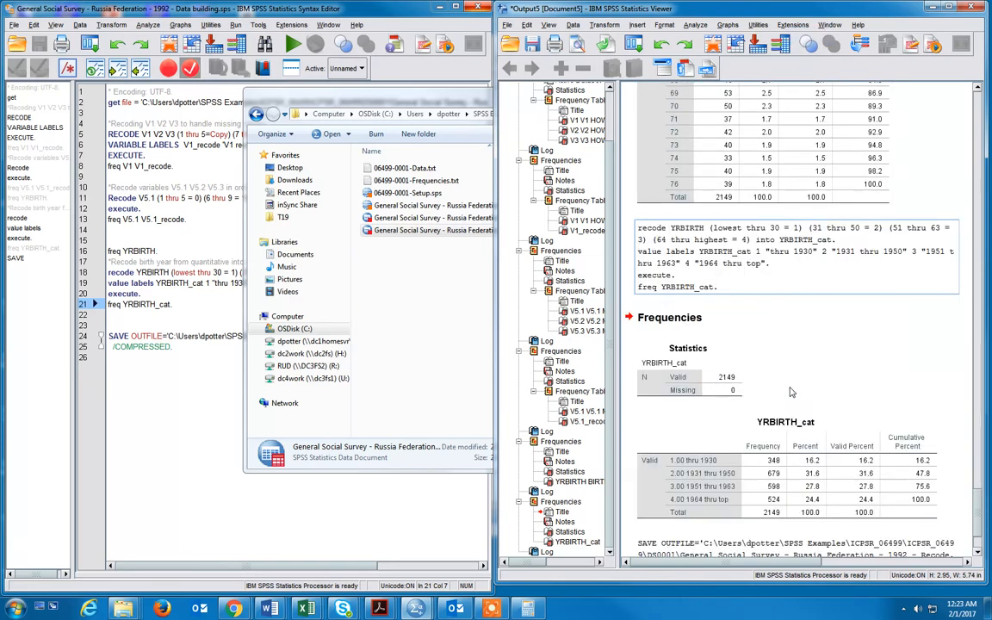
{"action": "scroll", "coordinate": [792, 392], "scroll_direction": "down", "scroll_amount": 1}
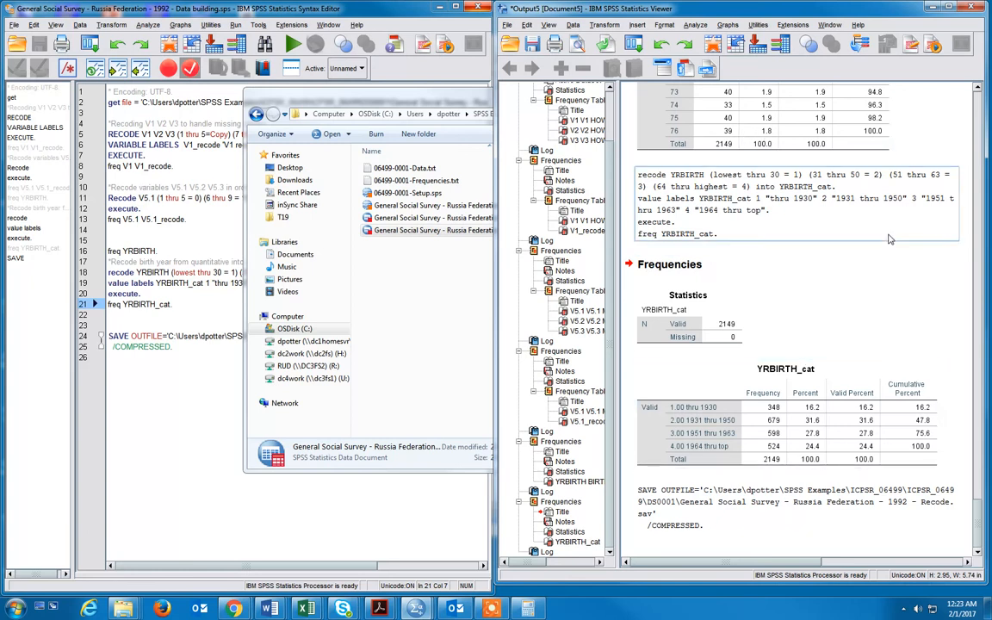
Save the output document in the DS0001 folder as General Social Survey - Russia Federation - 1992 - Output 1
{"action": "left_click", "coordinate": [507, 26]}
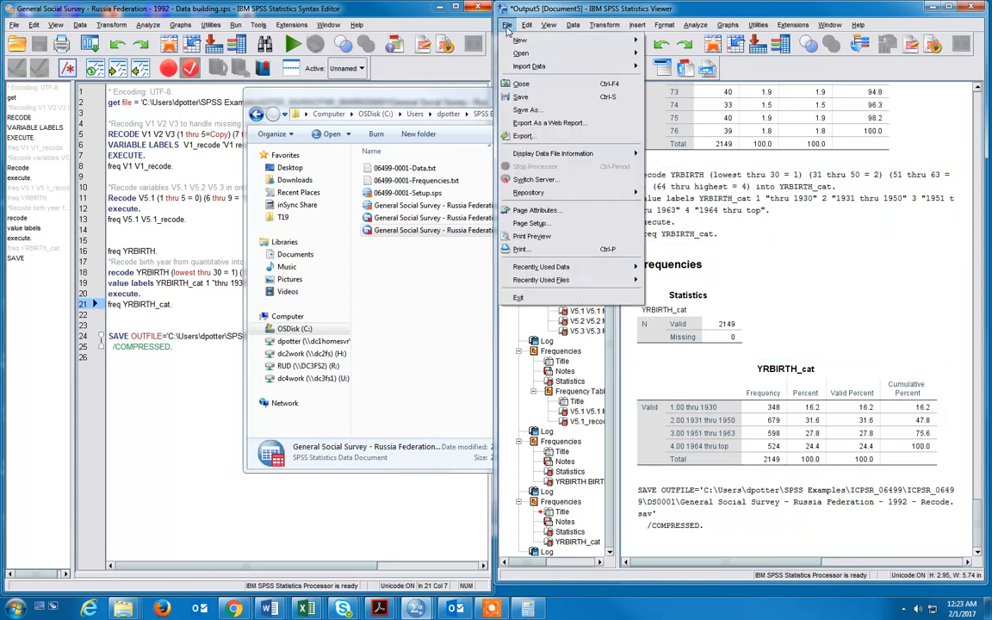
{"action": "left_click", "coordinate": [527, 111]}
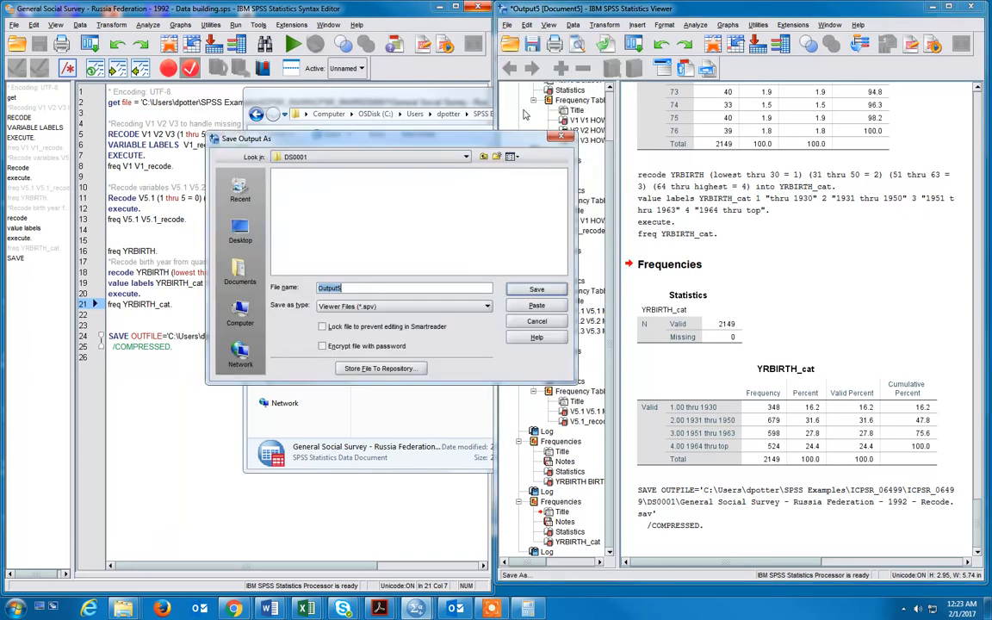
{"action": "left_click", "coordinate": [465, 157]}
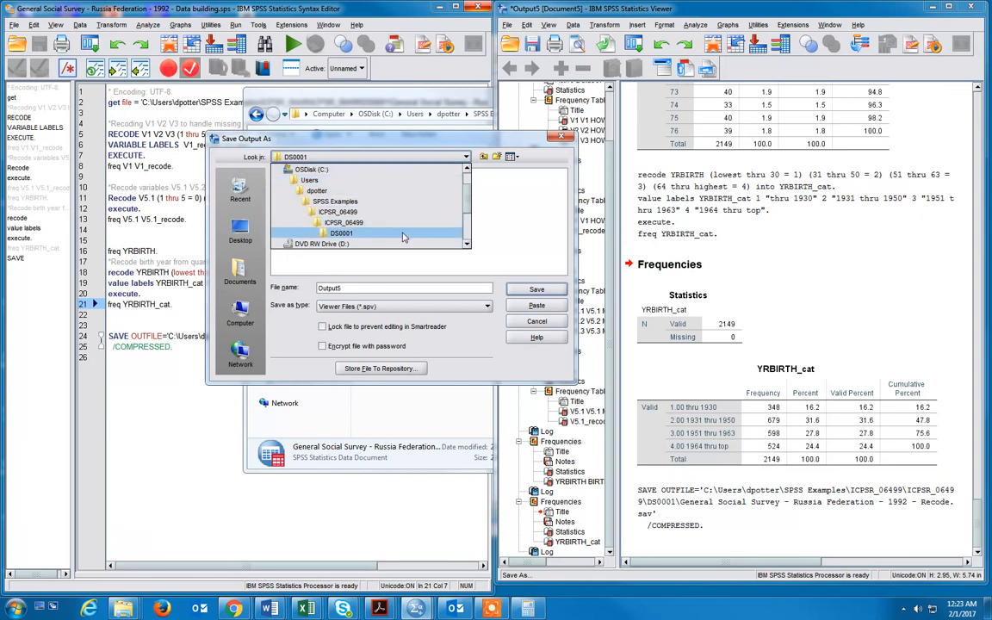
{"action": "left_click", "coordinate": [403, 237]}
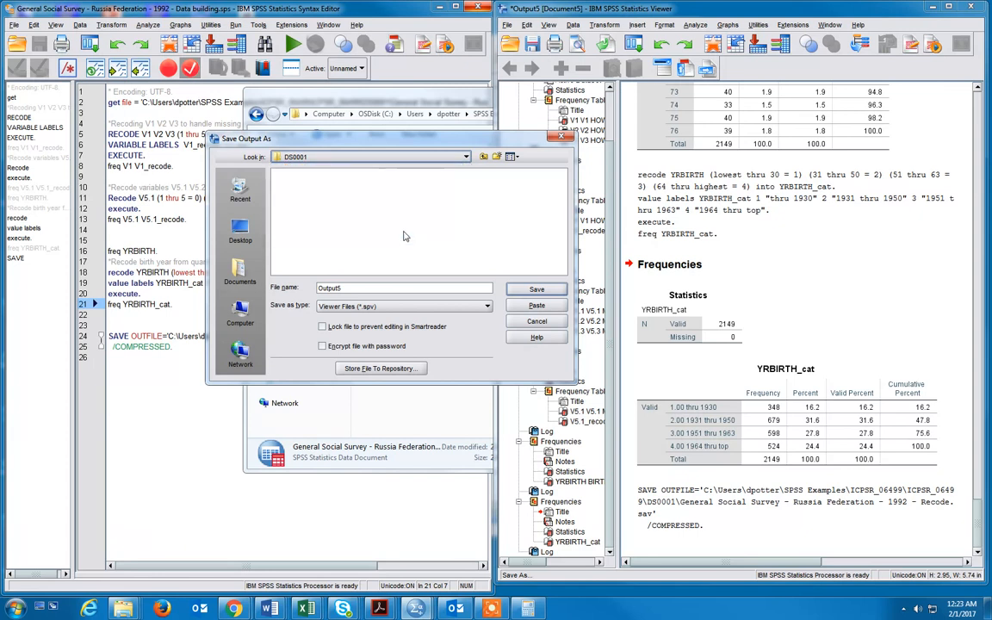
{"action": "double_click", "coordinate": [415, 292]}
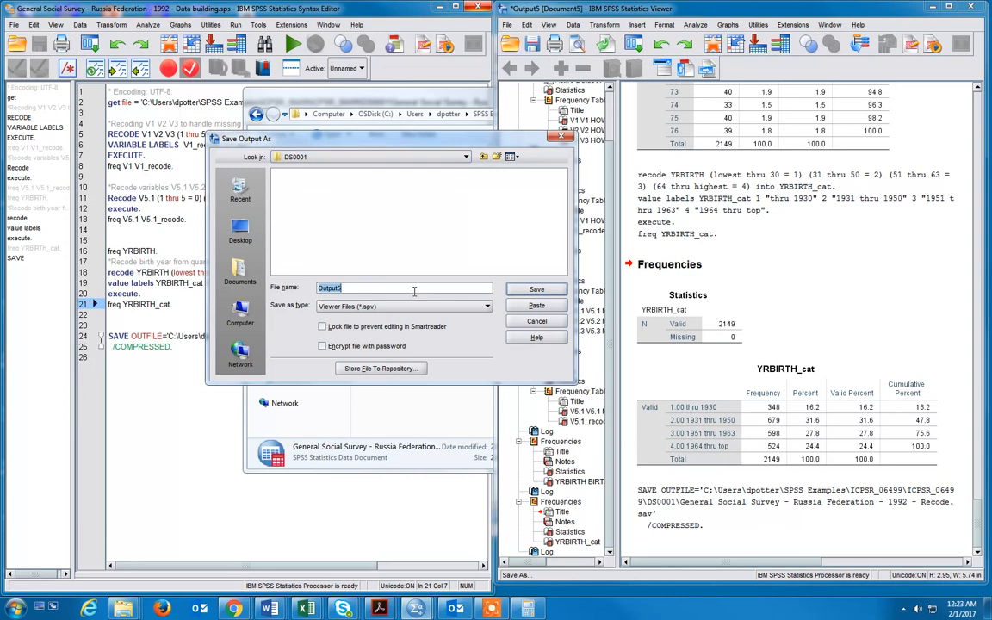
{"action": "type", "text": "Ge"}
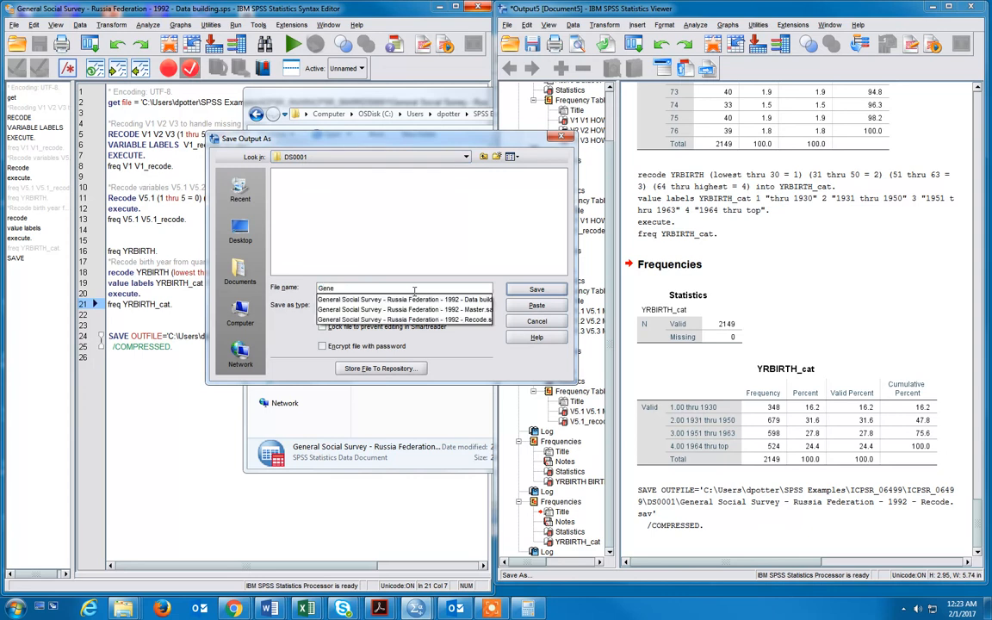
{"action": "type", "text": "ne"}
{"action": "left_click", "coordinate": [405, 300]}
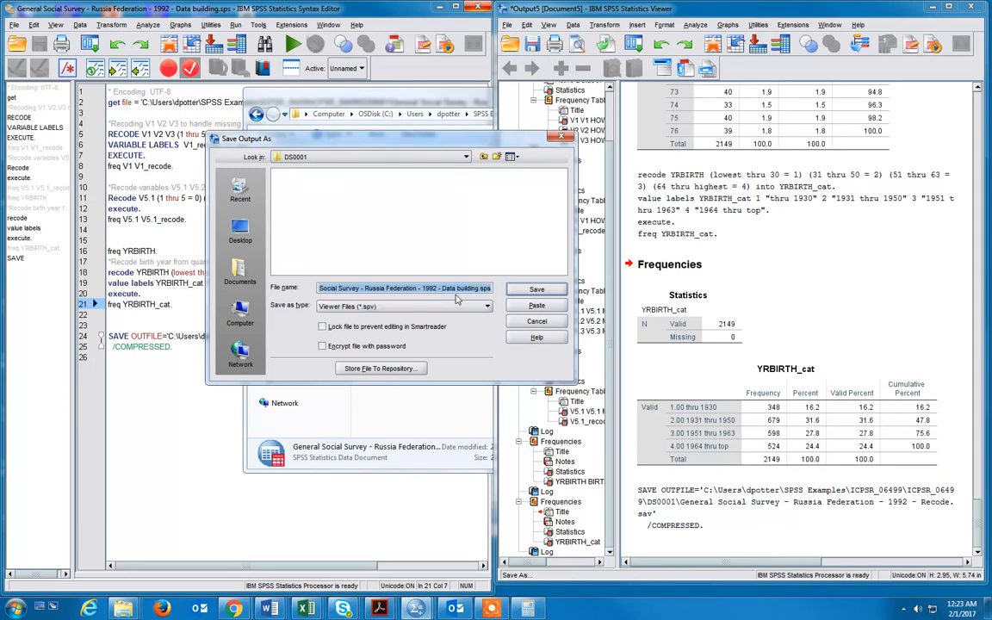
{"action": "left_click_drag", "start_coordinate": [441, 288], "coordinate": [496, 290]}
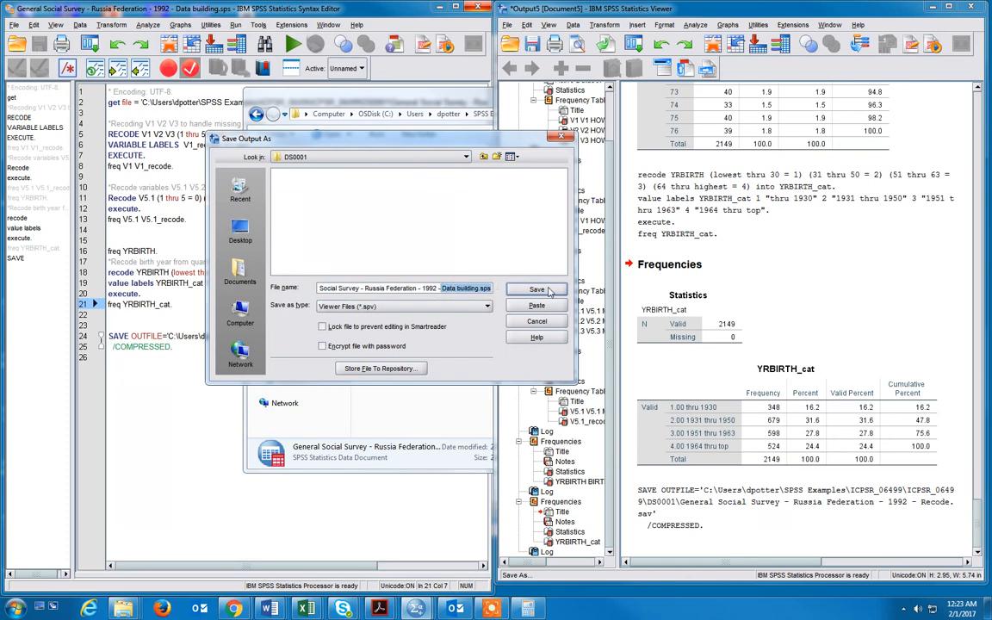
{"action": "type", "text": "Output"}
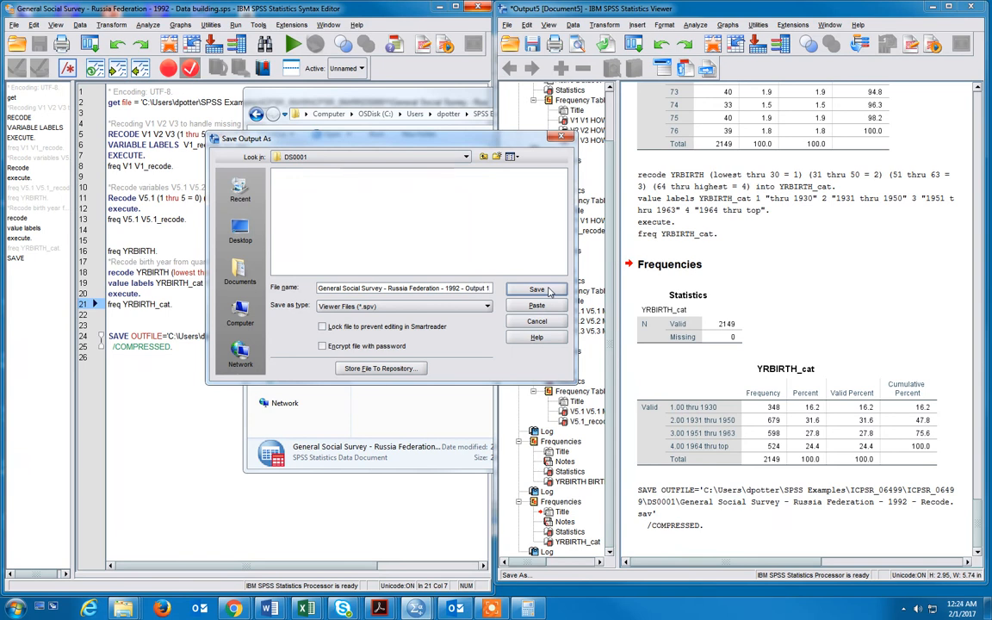
{"action": "left_click", "coordinate": [549, 292]}
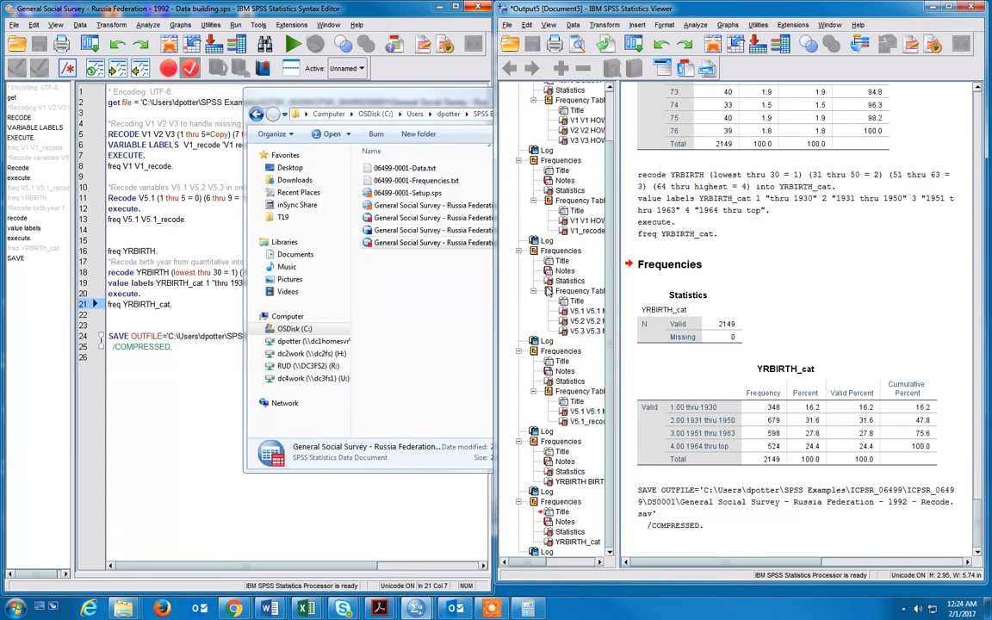
{"action": "left_click", "coordinate": [680, 198]}
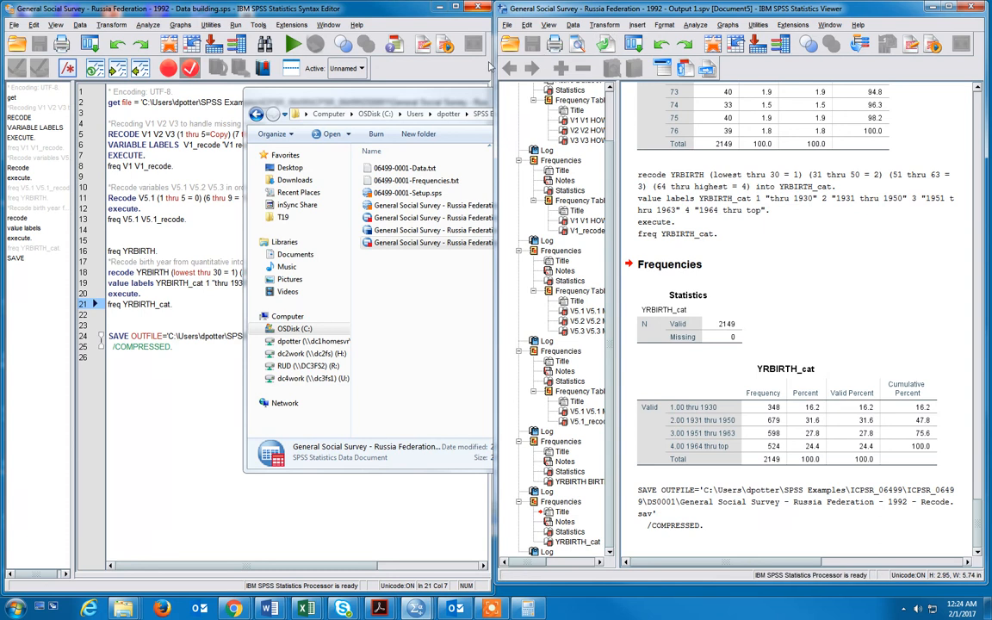
Check the DS0001 folder for the data, syntax and output files and return to the syntax editor
{"action": "left_click", "coordinate": [378, 93]}
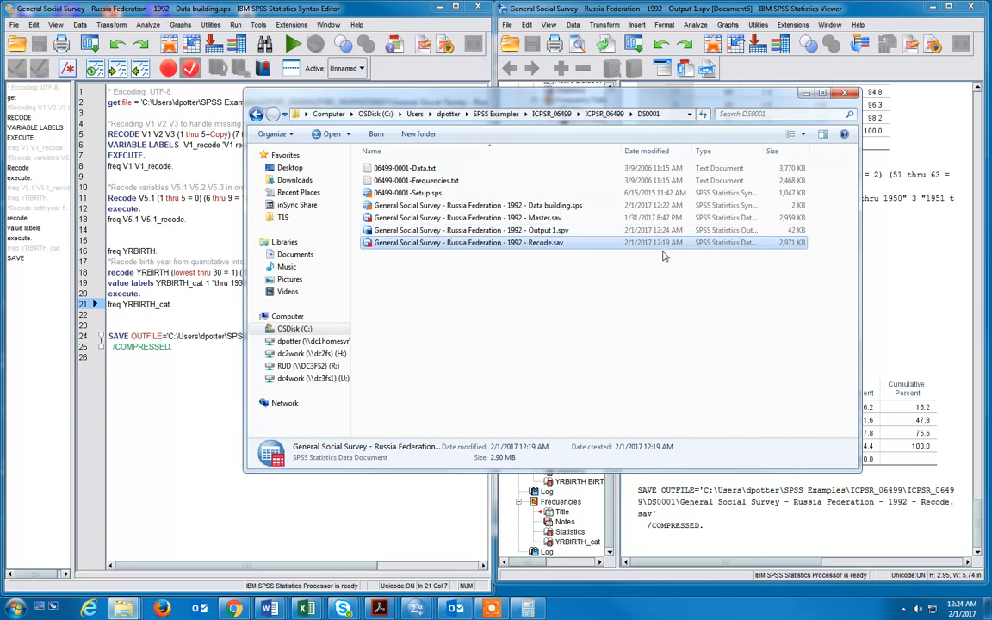
{"action": "left_click", "coordinate": [334, 17]}
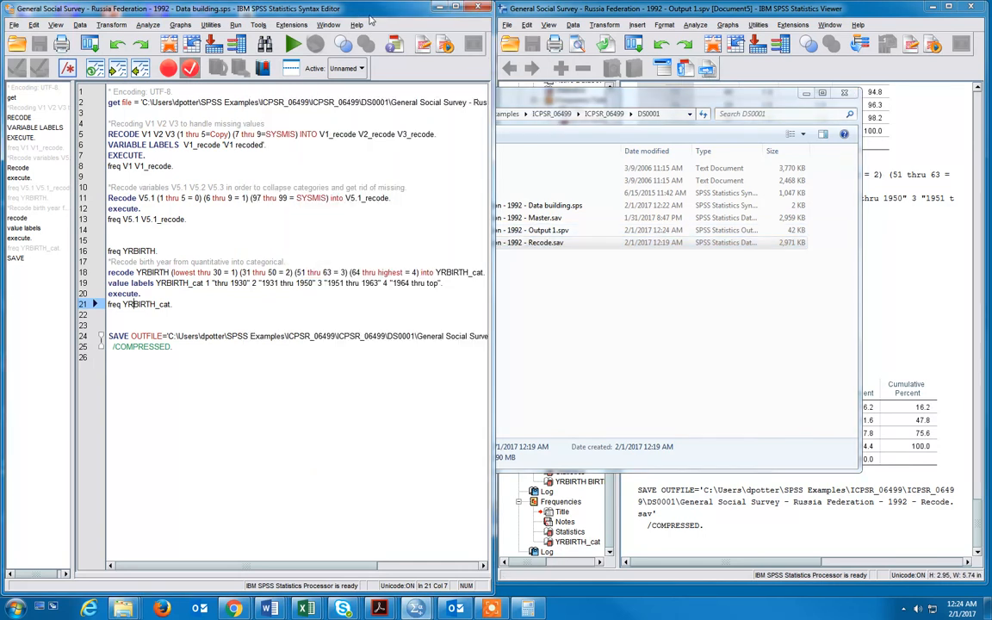